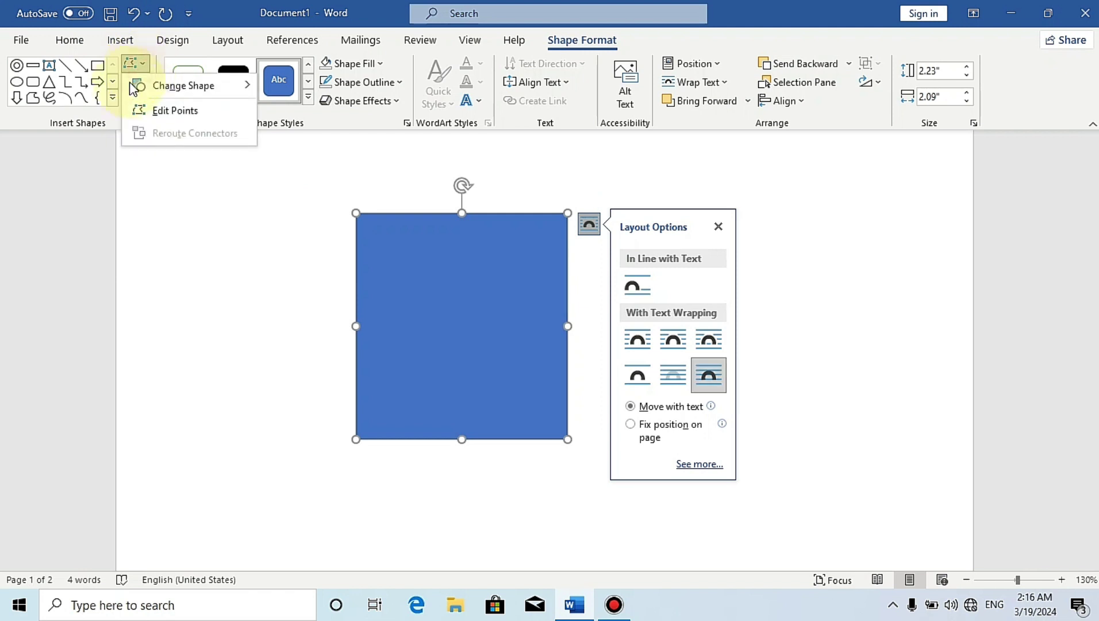
Edit the blue square's points, lowering the upper-left corner and raising the lower-left corner to make a tapered shape
click(146, 110)
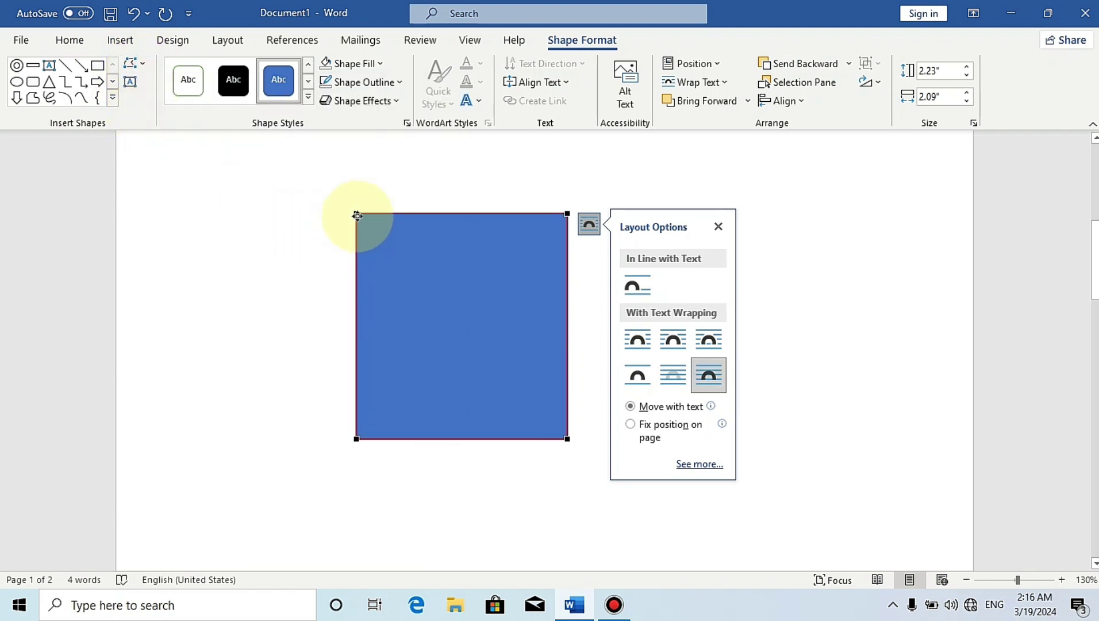
drag(357, 216, 355, 246)
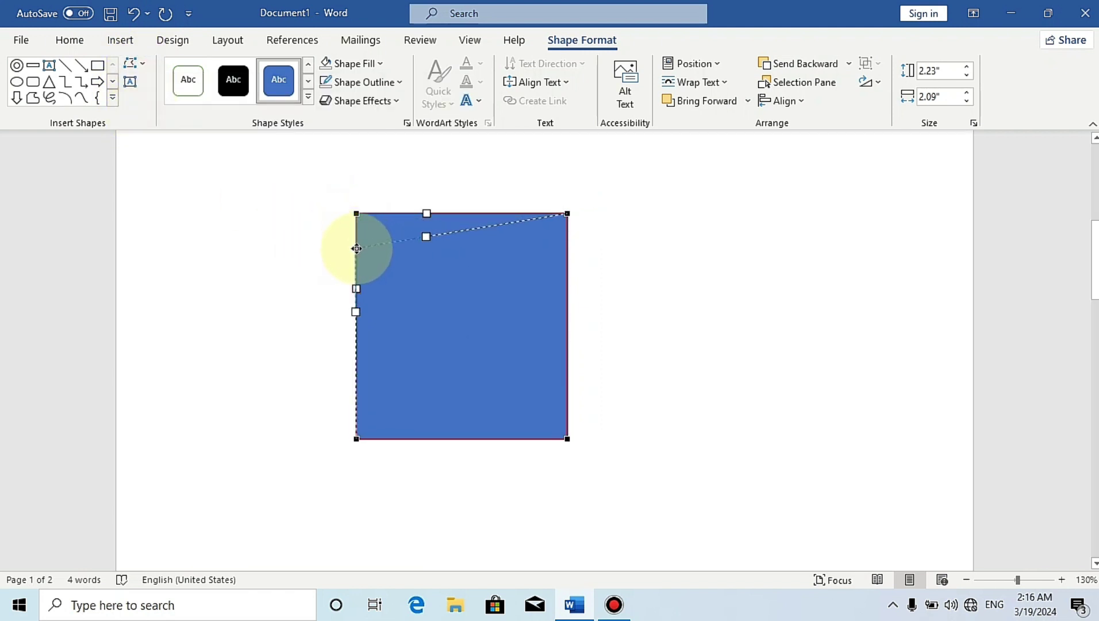
drag(356, 245, 356, 244)
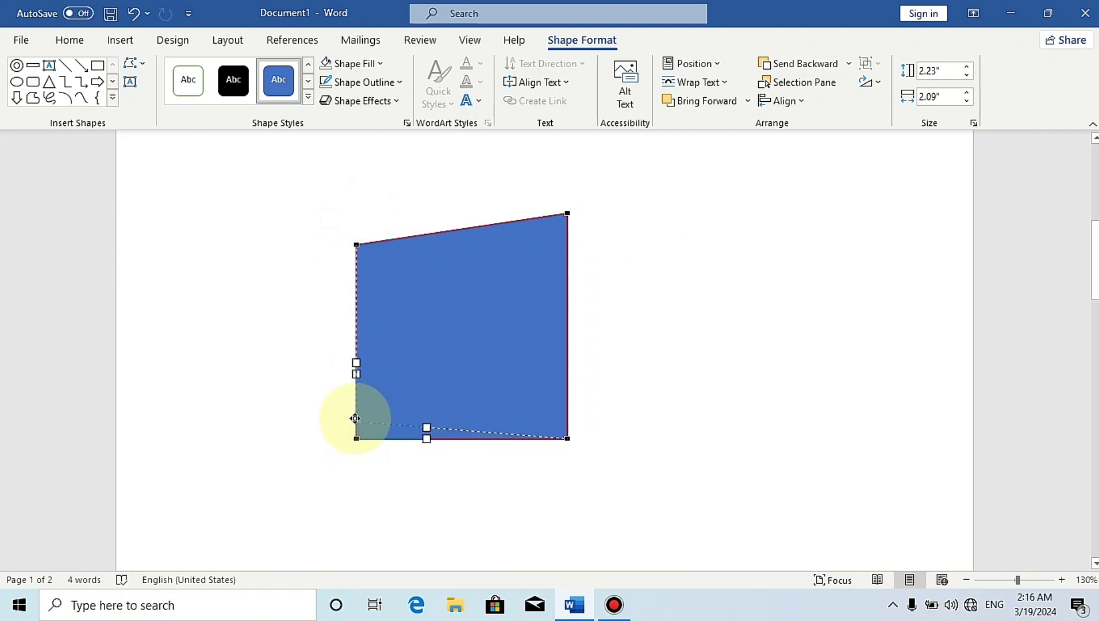
drag(355, 418, 355, 419)
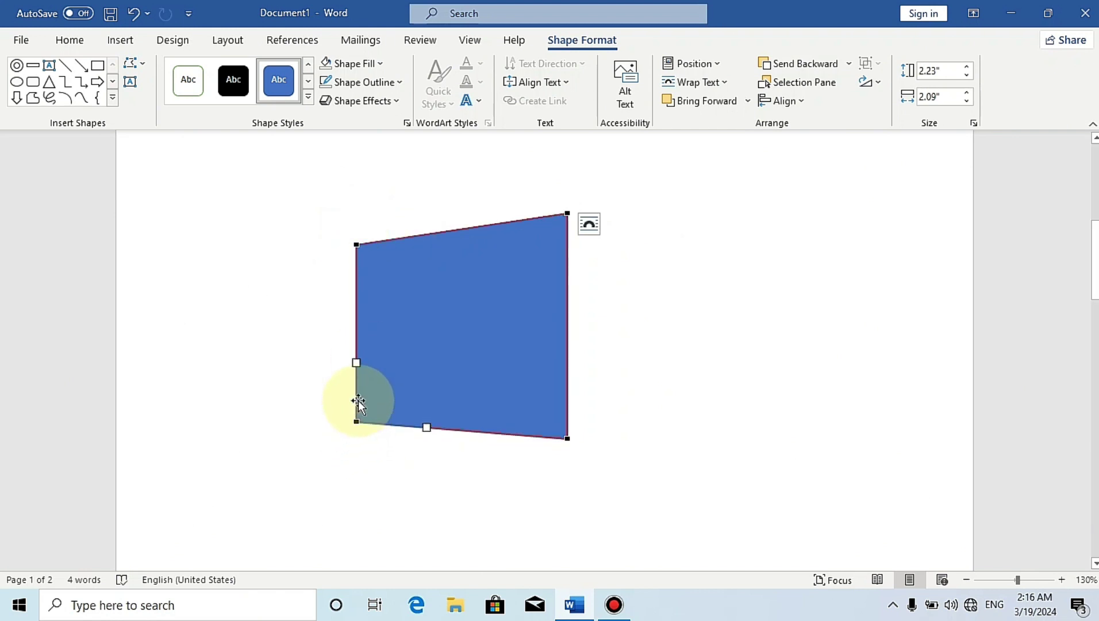
click(729, 304)
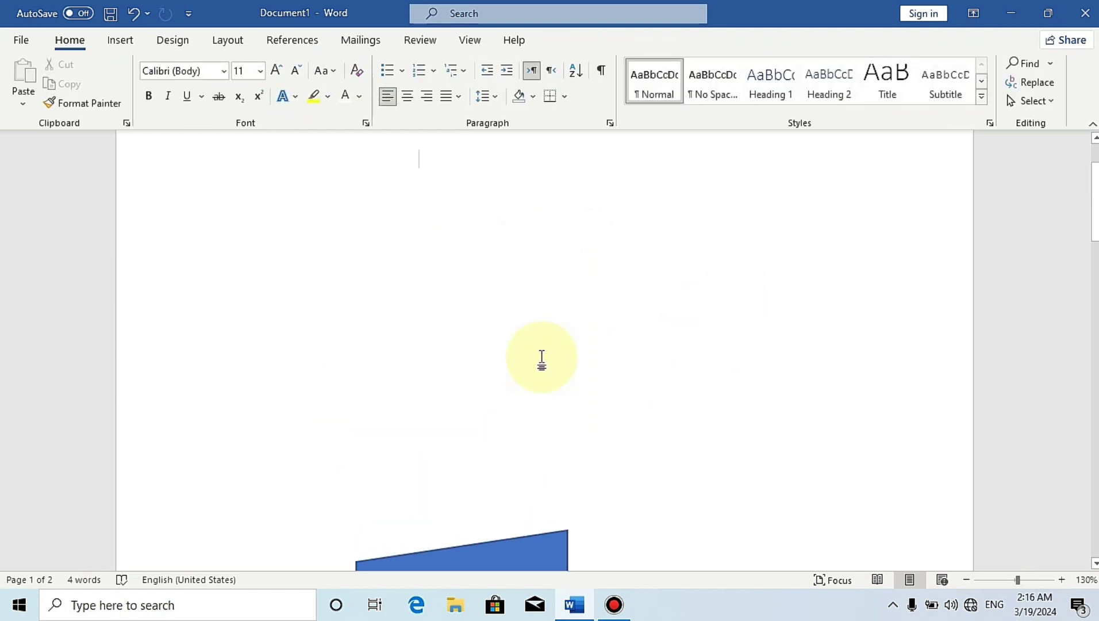
Move the tapered blue shape up the page and narrow it to about 2.01 inches wide
scroll(506, 414, down, 3)
click(487, 468)
scroll(441, 367, up, 2)
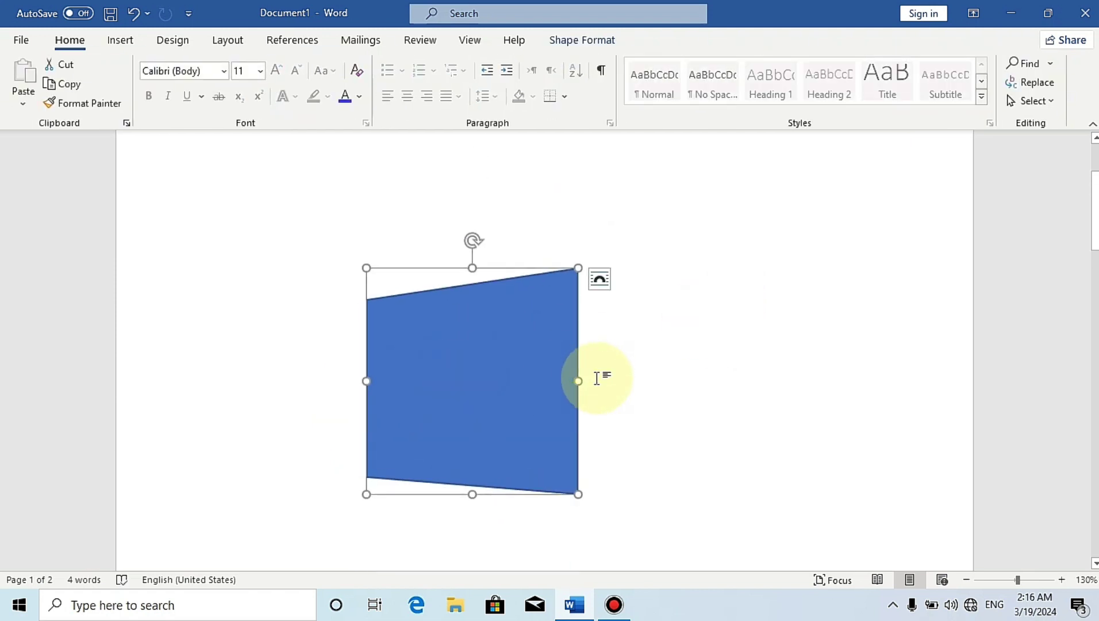
click(663, 367)
click(405, 373)
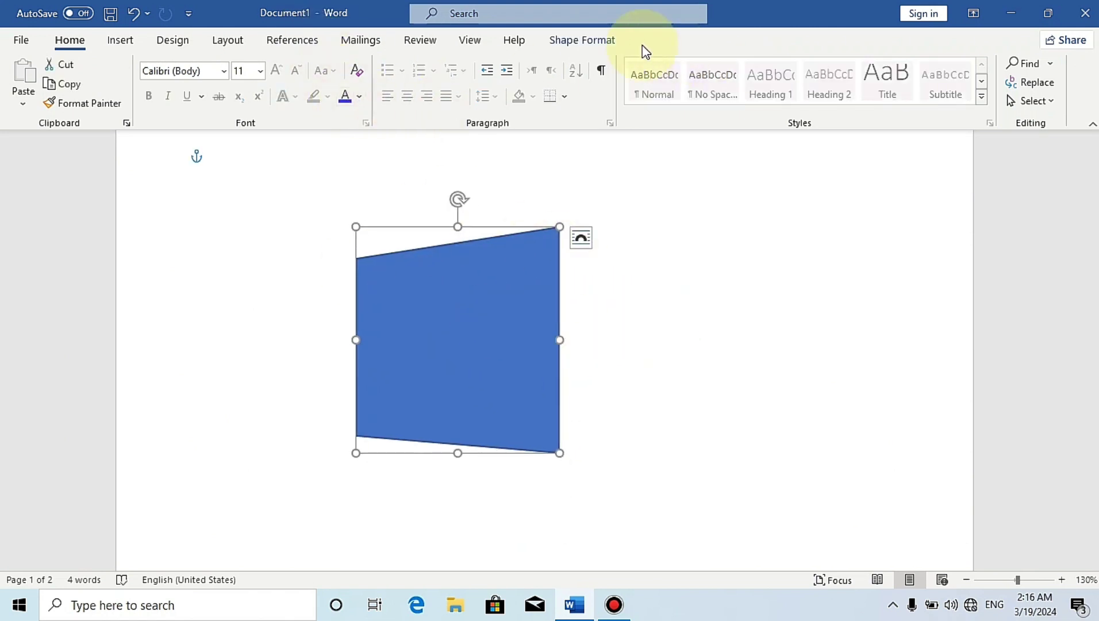
Fill the tapered shape with a darker shade of the blue theme color
click(603, 41)
click(379, 63)
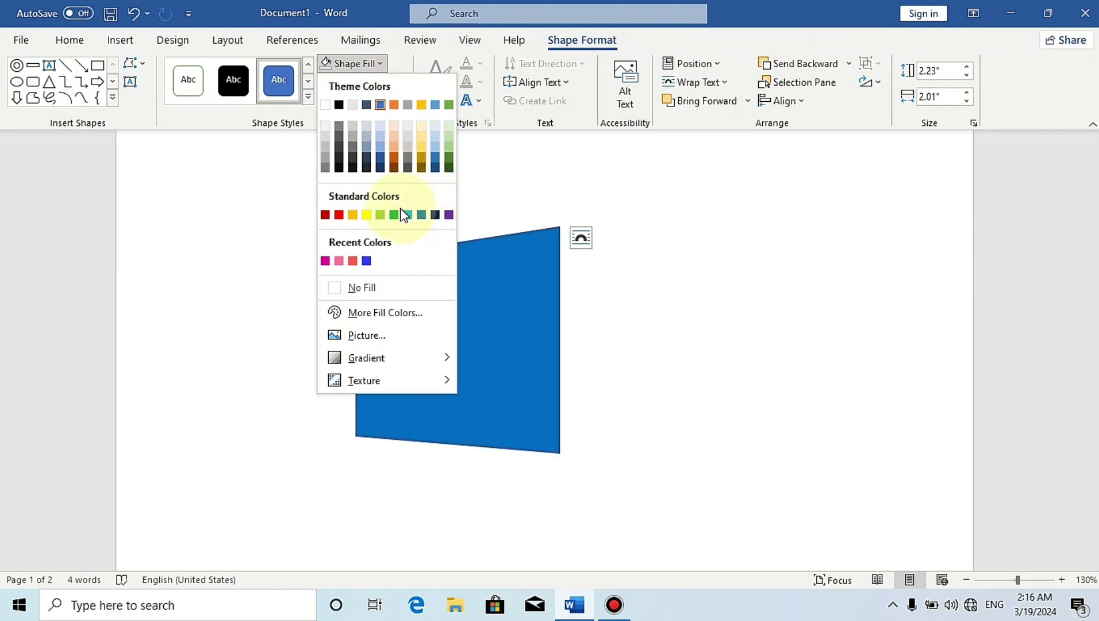
click(381, 159)
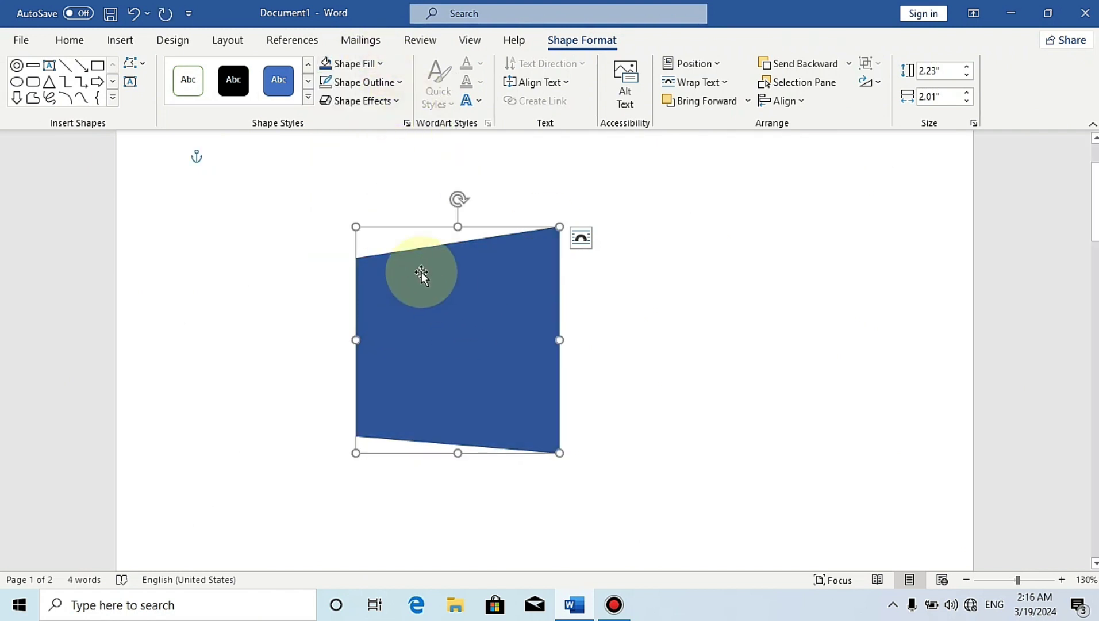
click(307, 192)
Draw a minus sign shape about 0.42 by 0.74 inches across the upper part of the blue shape's left edge
click(121, 39)
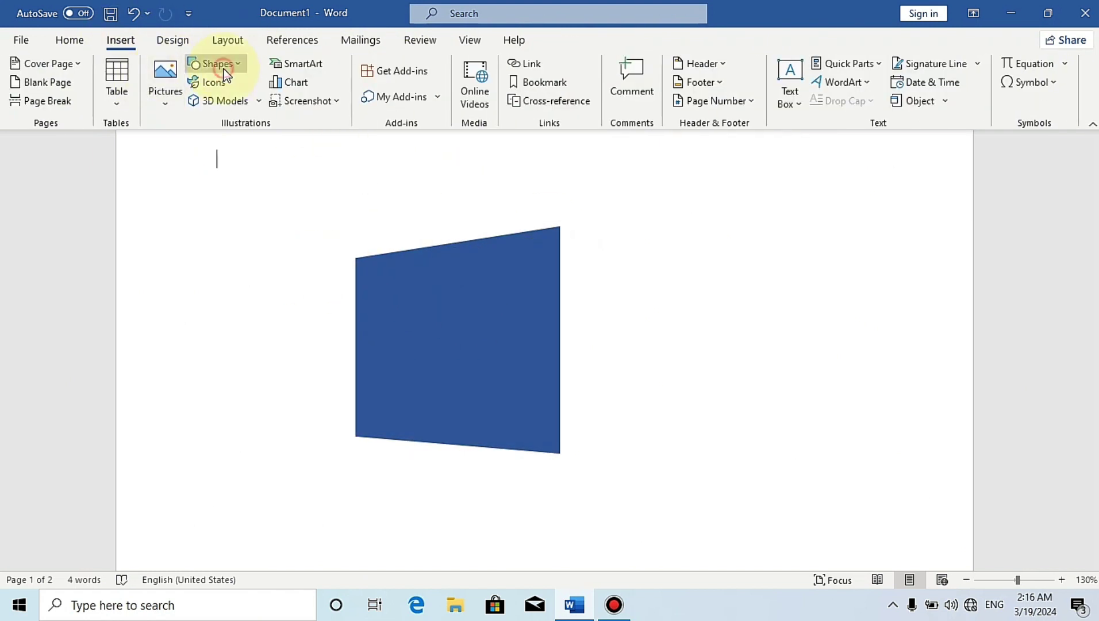
click(216, 63)
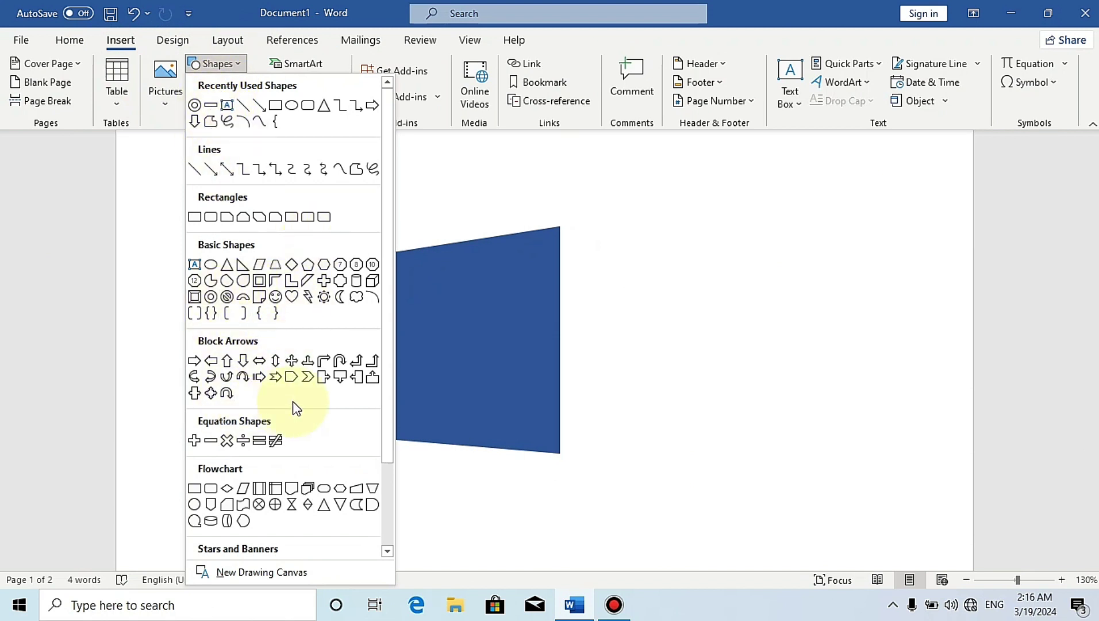
click(212, 111)
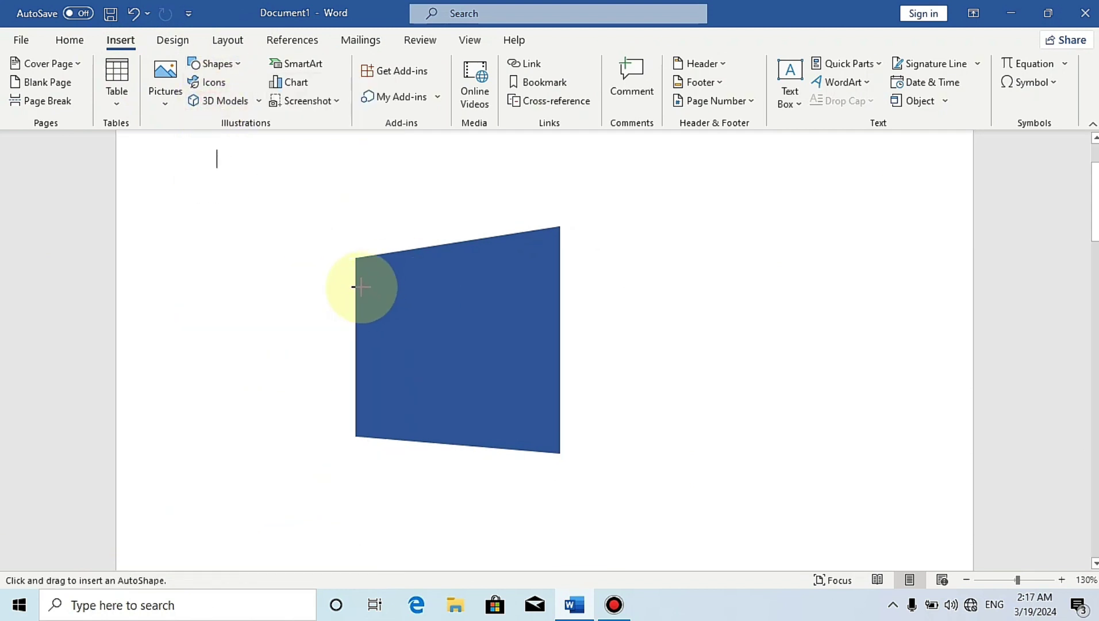
mouse_move(334, 273)
mouse_down()
mouse_move(400, 290)
mouse_move(409, 316)
mouse_up()
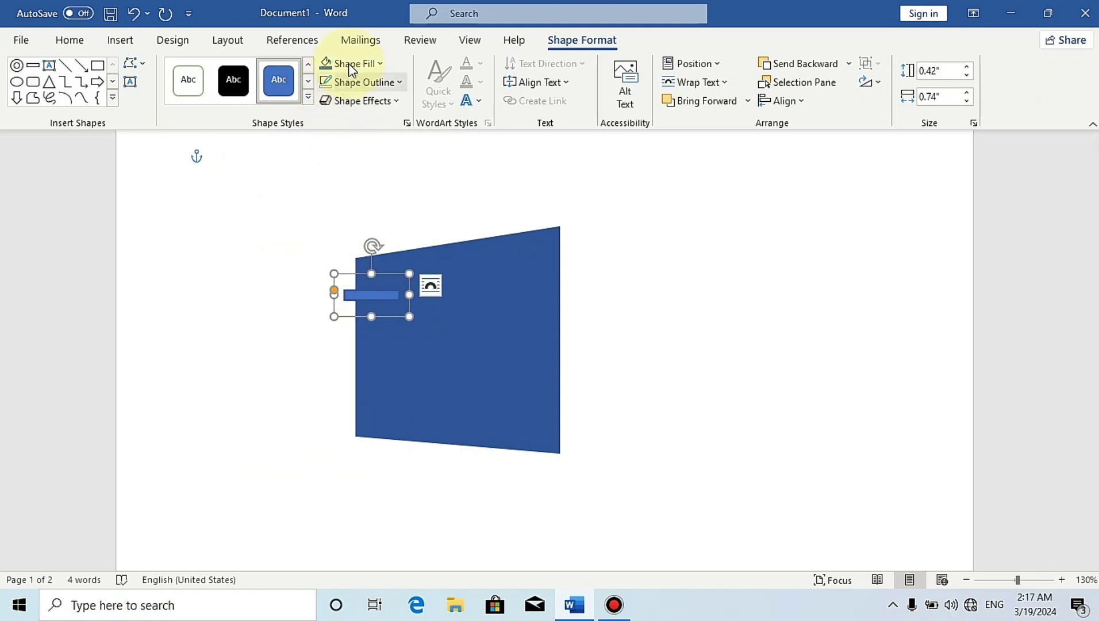
Fill the minus sign shape with white and remove its outline
click(350, 63)
click(326, 105)
click(362, 82)
click(370, 305)
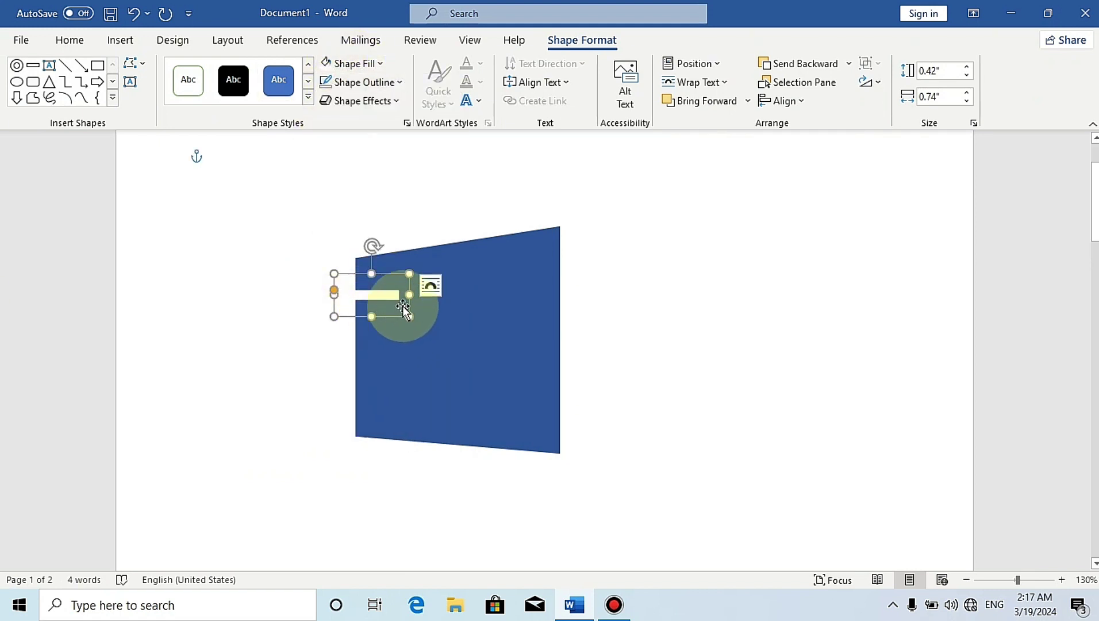
Copy the white bar and place the copy directly below the original
click(378, 296)
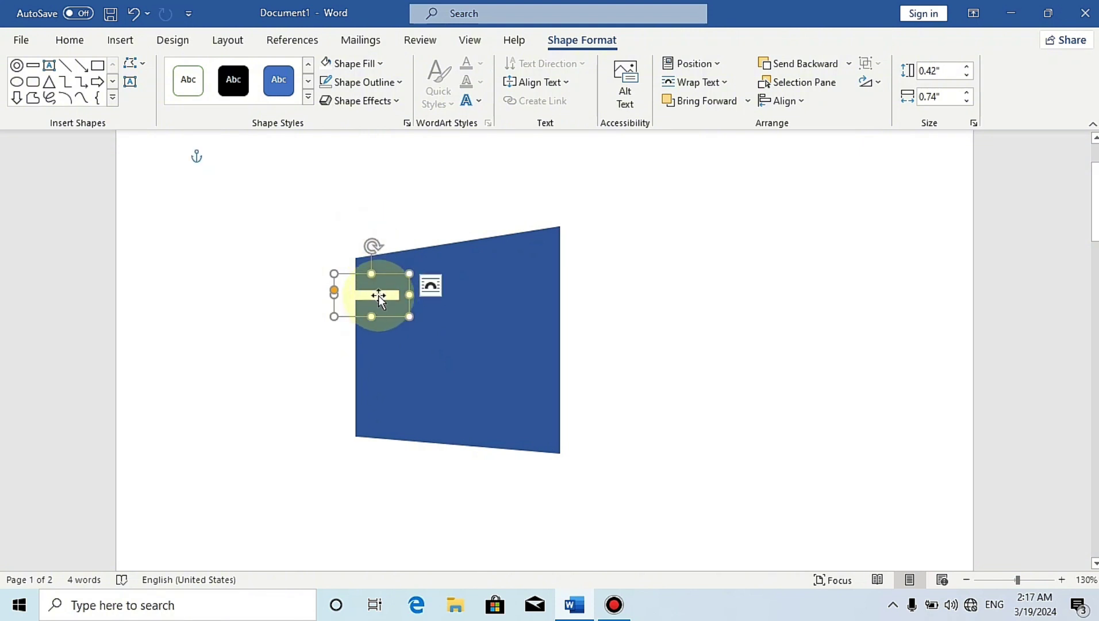
drag(408, 328, 371, 313)
key(ctrl+z)
click(392, 314)
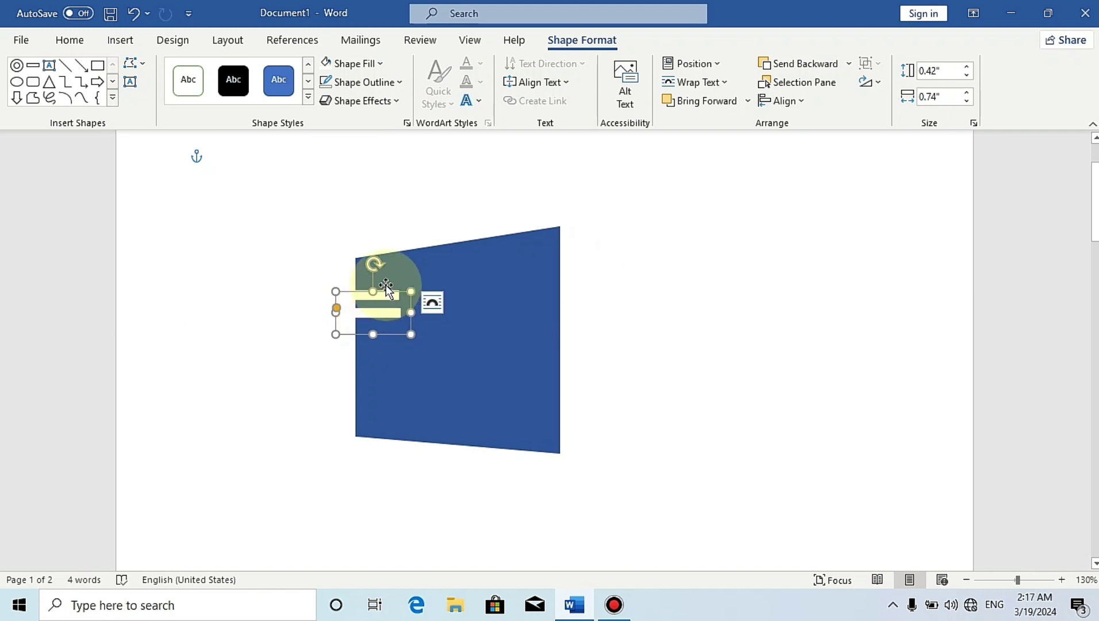
Duplicate the top white bar and position the copy as the third bar below the second
drag(385, 287, 354, 292)
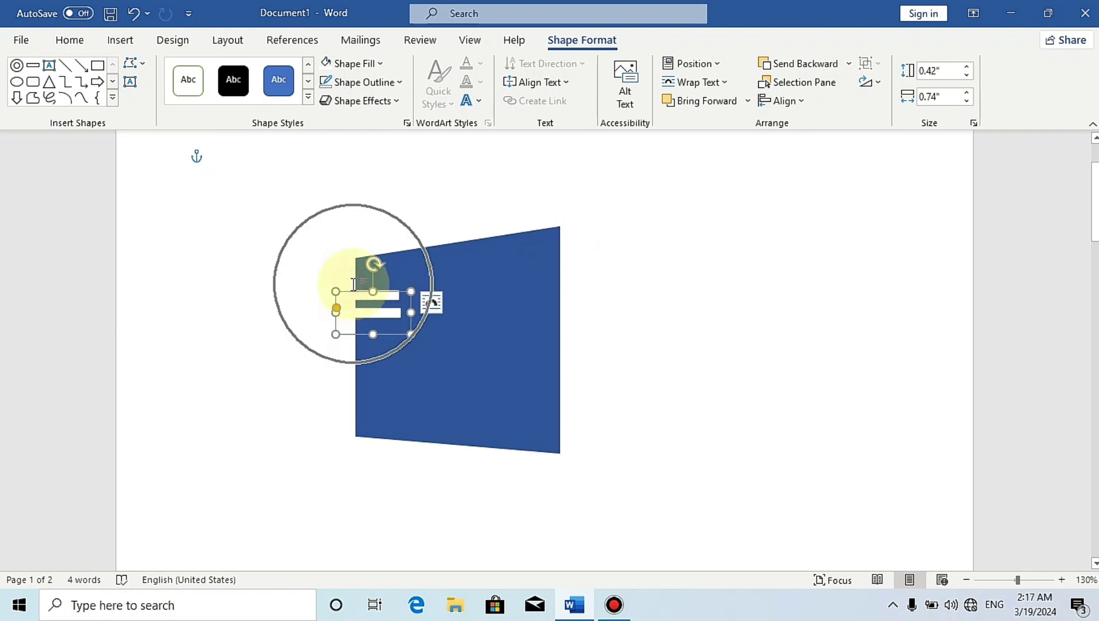
click(314, 373)
click(371, 294)
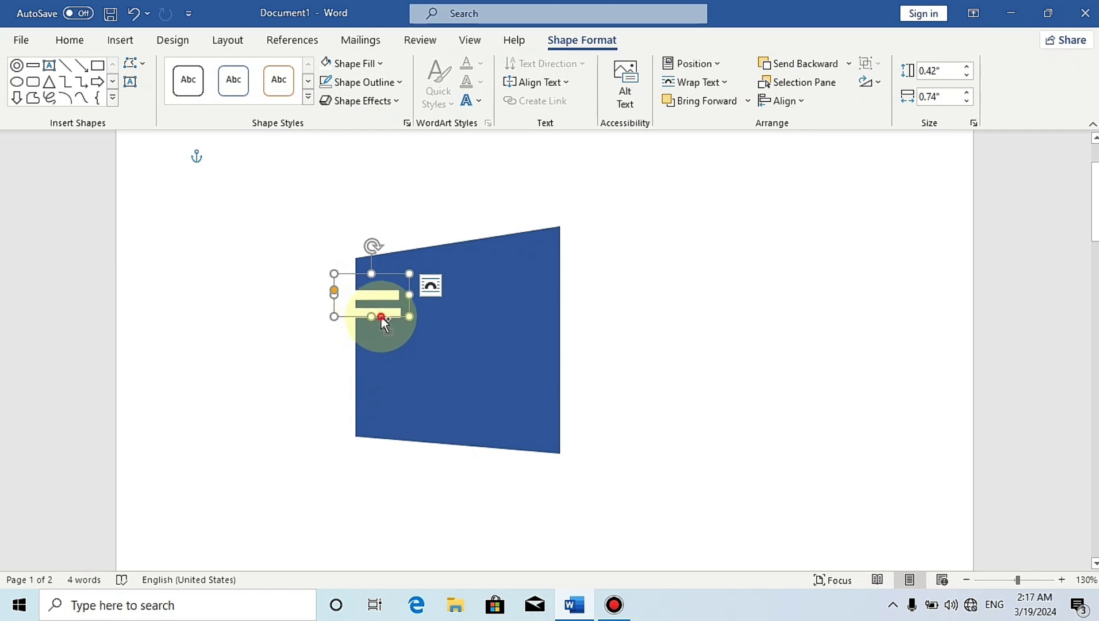
drag(379, 314, 383, 298)
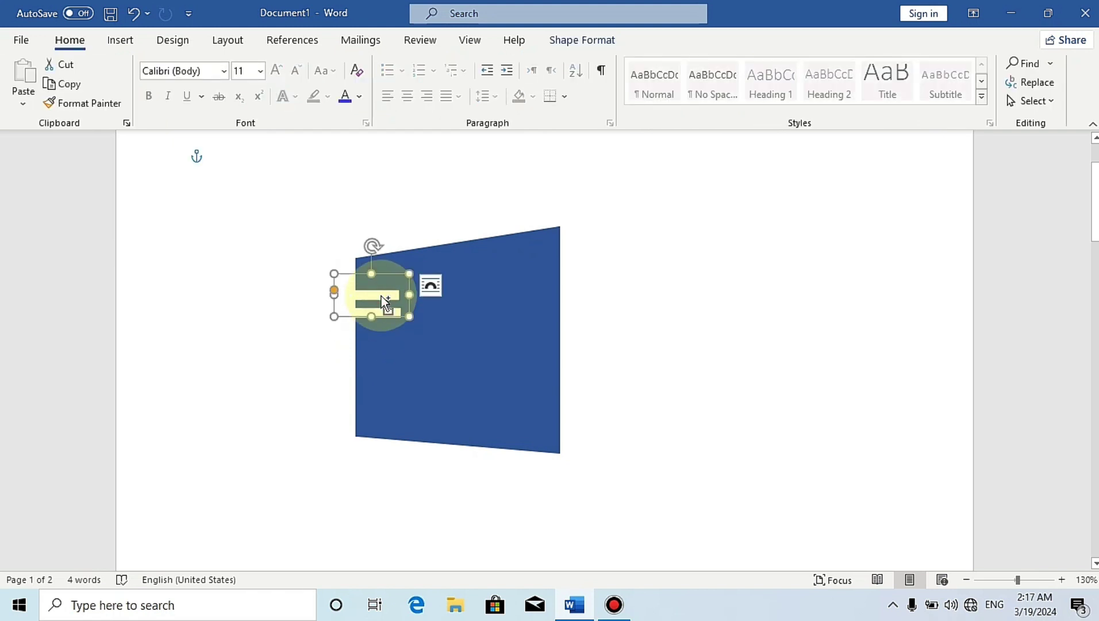
key(ctrl+d)
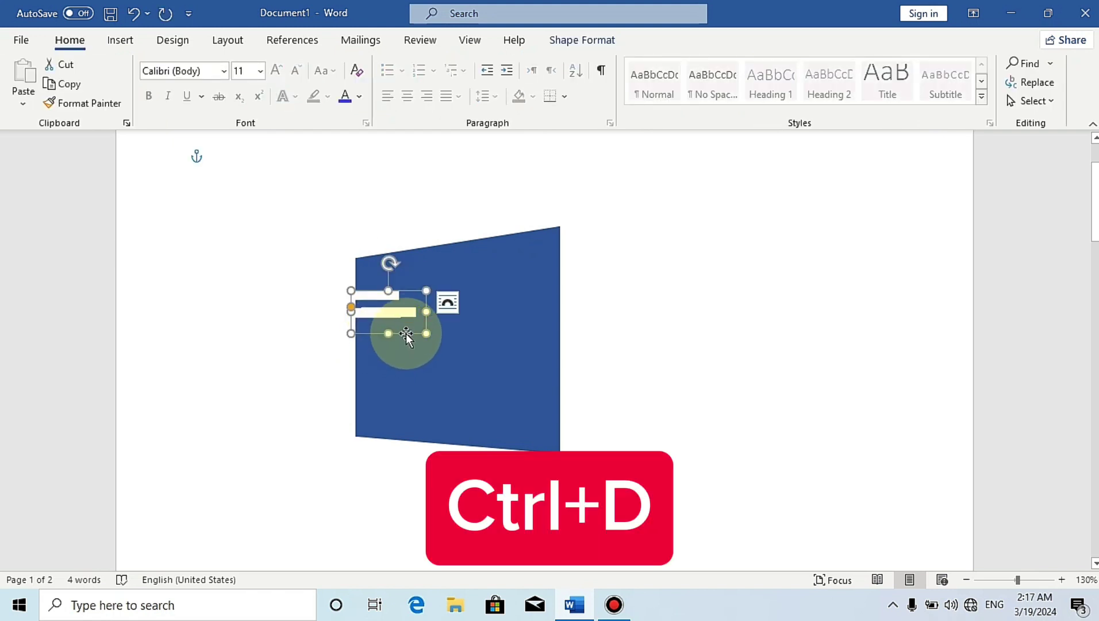
drag(388, 317, 389, 353)
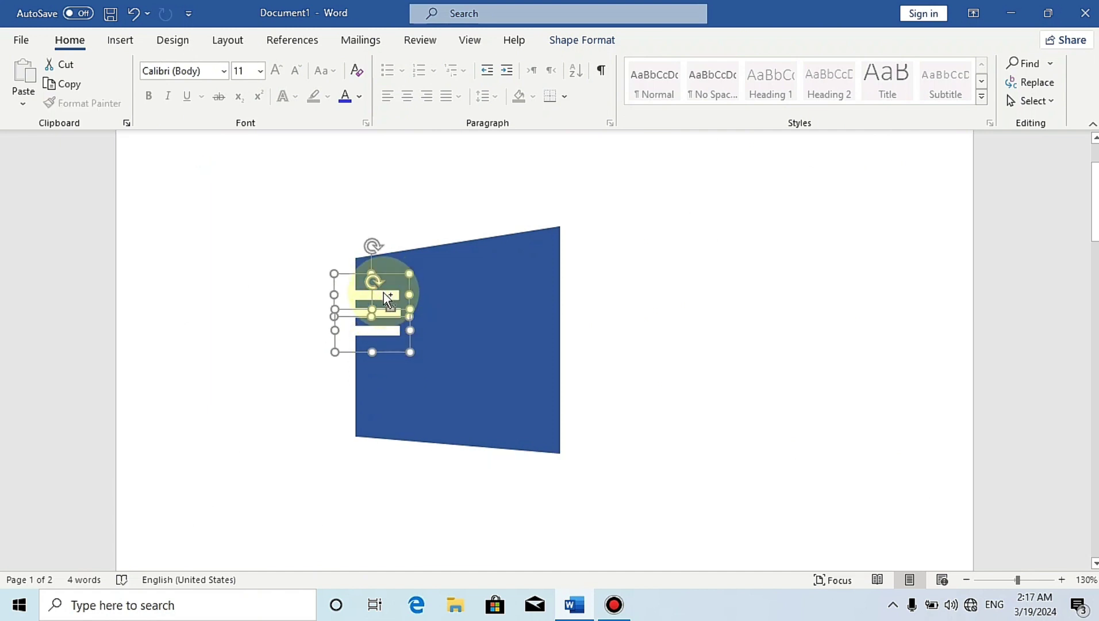
Group the three white bars into one object
right_click(384, 293)
mouse_move(437, 359)
click(549, 362)
Duplicate the bar group, place the copy directly below it, and shift the upper group slightly right to align the six bars
key(ctrl+d)
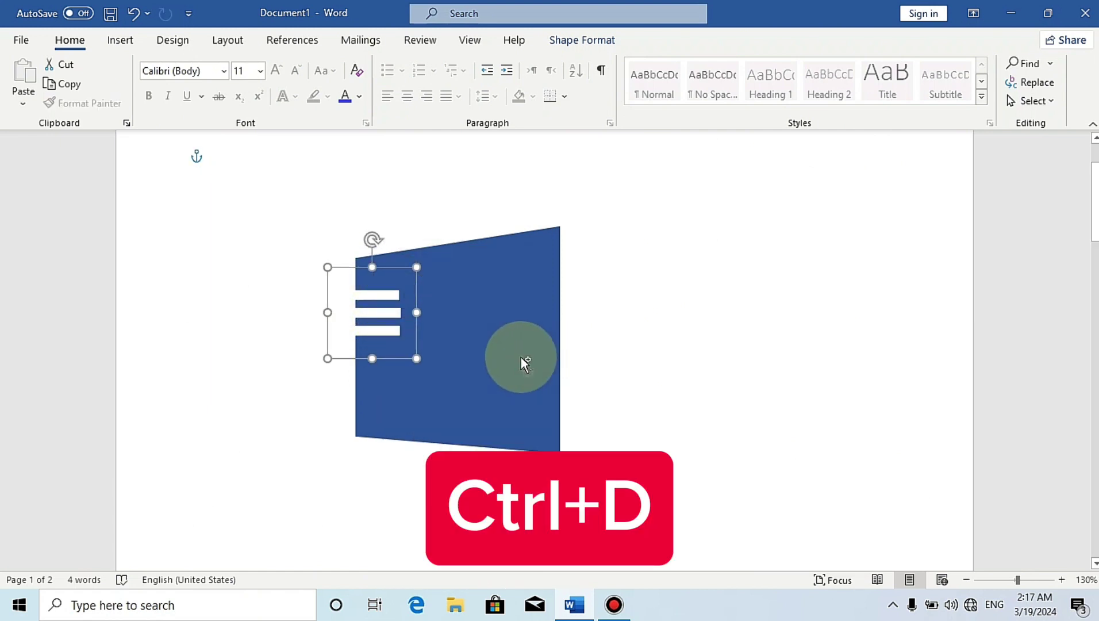
drag(407, 395, 398, 422)
drag(388, 315, 392, 374)
click(620, 373)
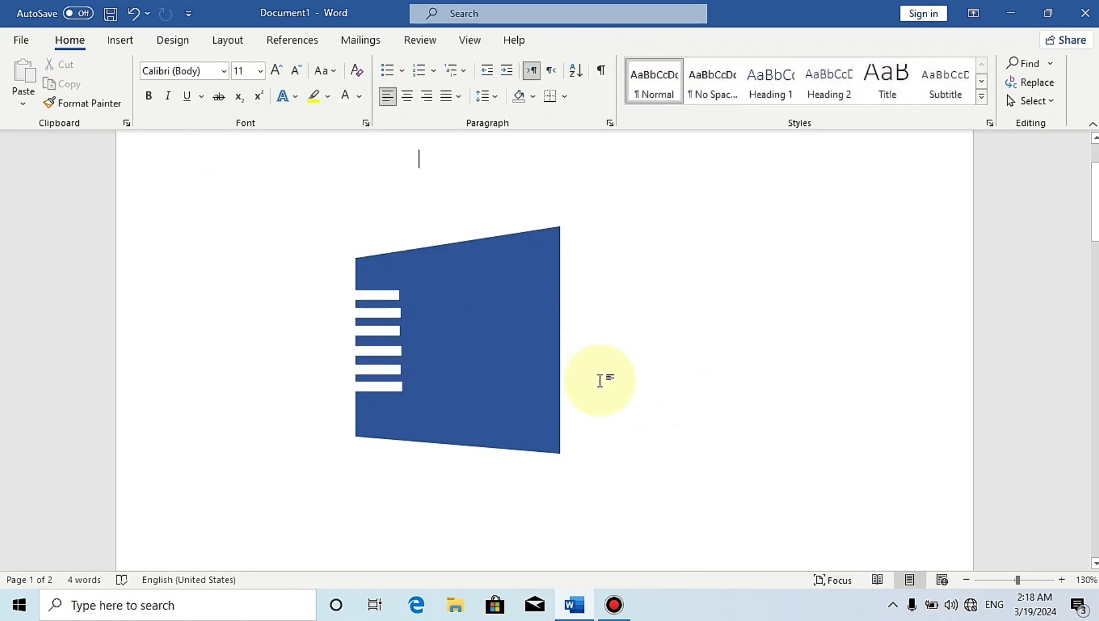
click(402, 308)
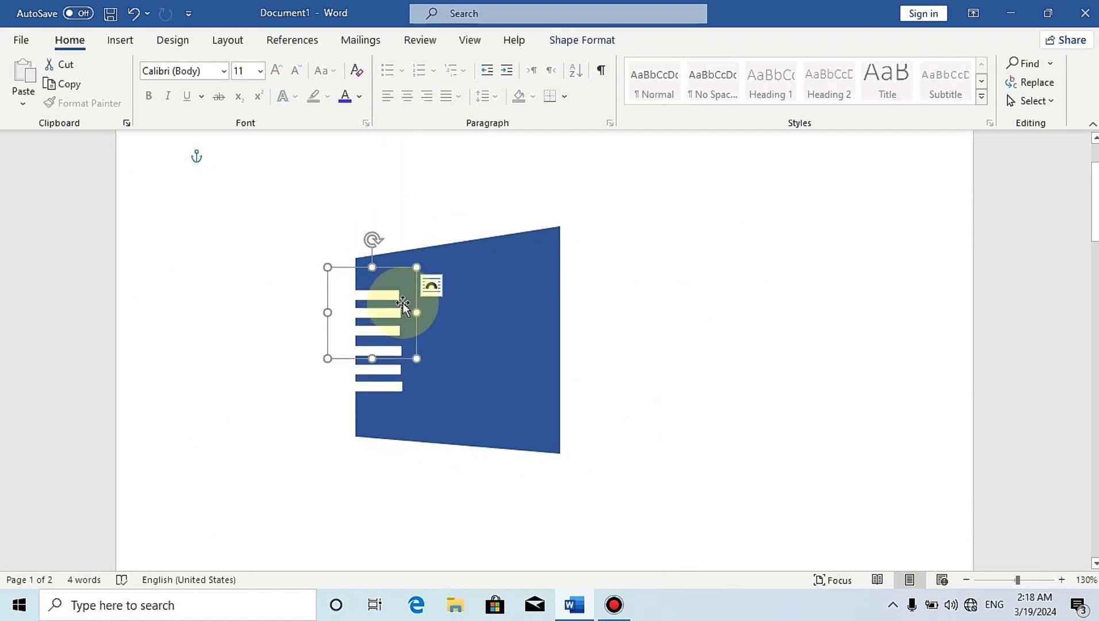
click(415, 341)
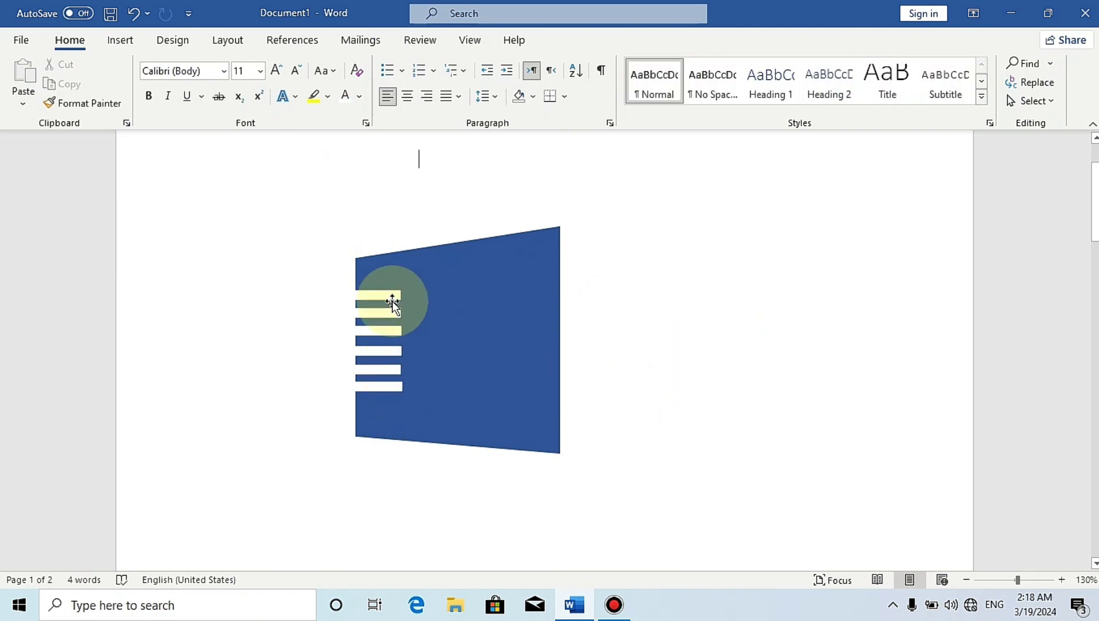
Draw a hollow circle about 0.97 inches across on the blue shape, to the right of the white bars
click(120, 40)
click(216, 64)
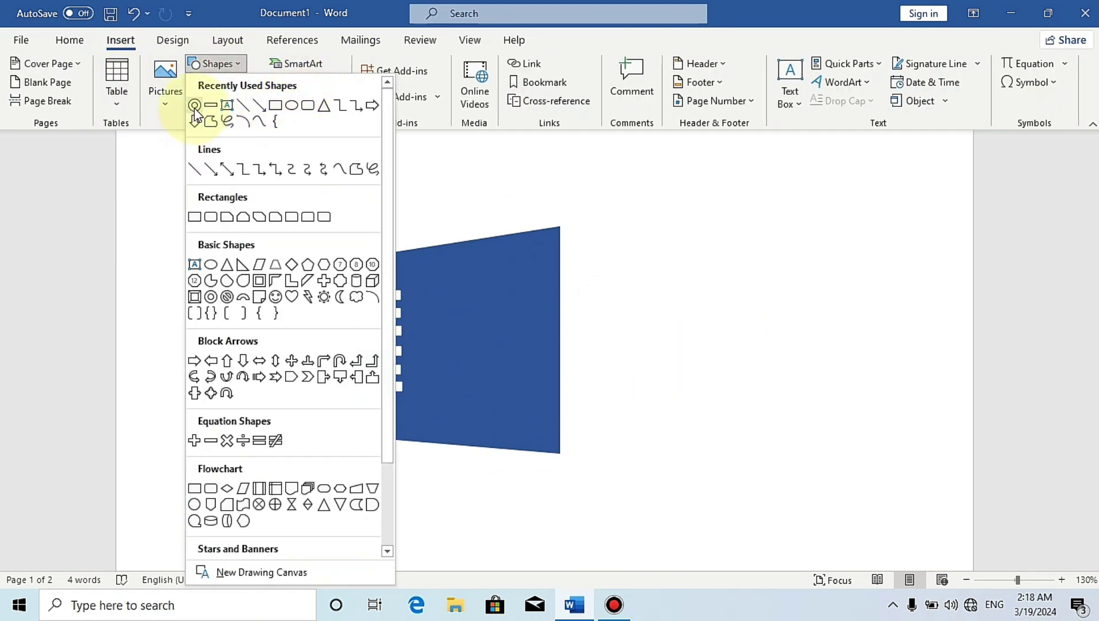
click(200, 122)
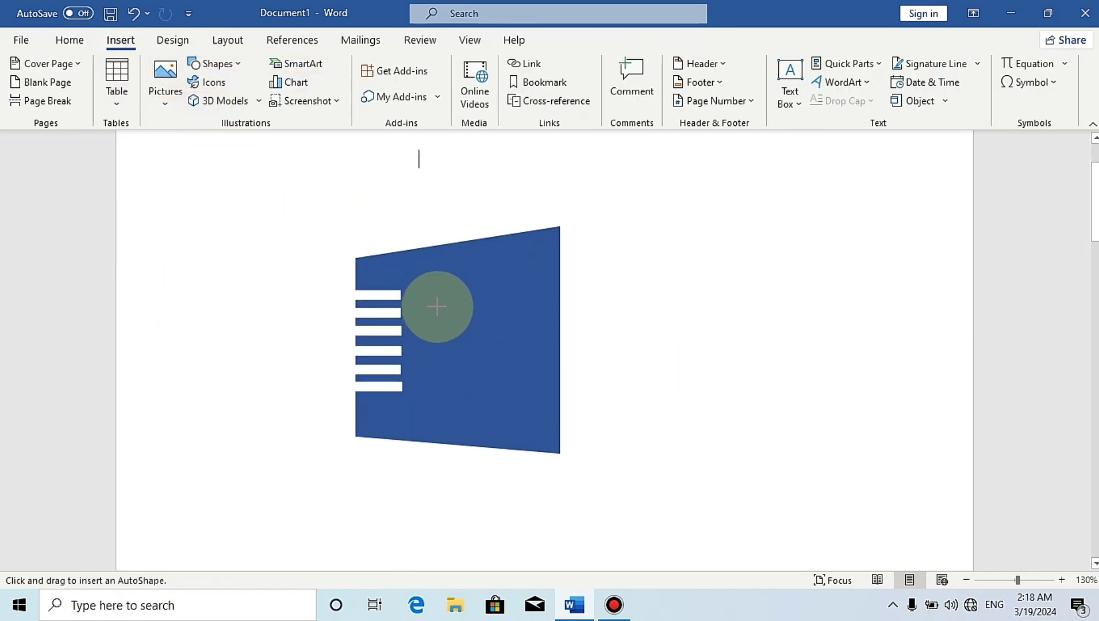
drag(518, 380, 435, 347)
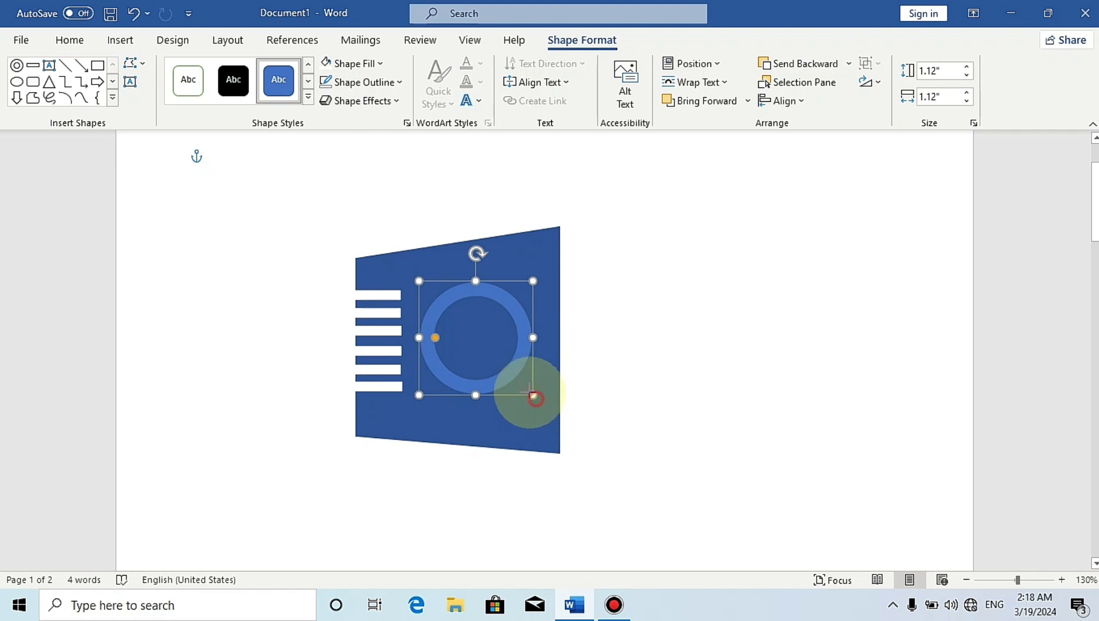
drag(533, 397, 516, 378)
drag(483, 338, 504, 366)
key(ctrl+z)
click(500, 353)
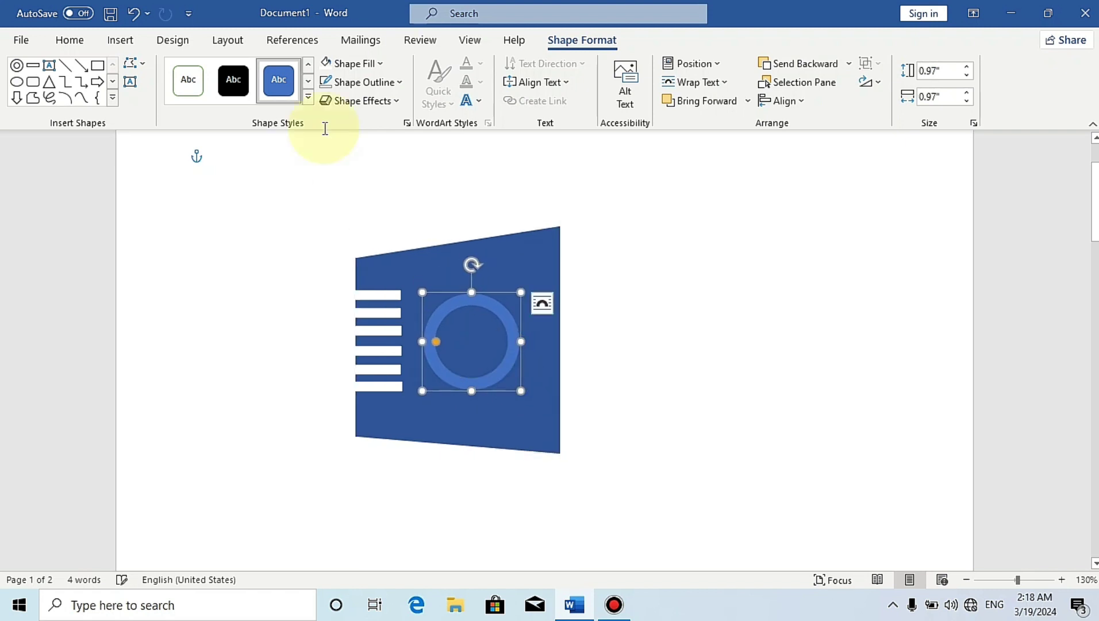
Fill the hollow circle with white and remove its outline
click(327, 62)
click(330, 123)
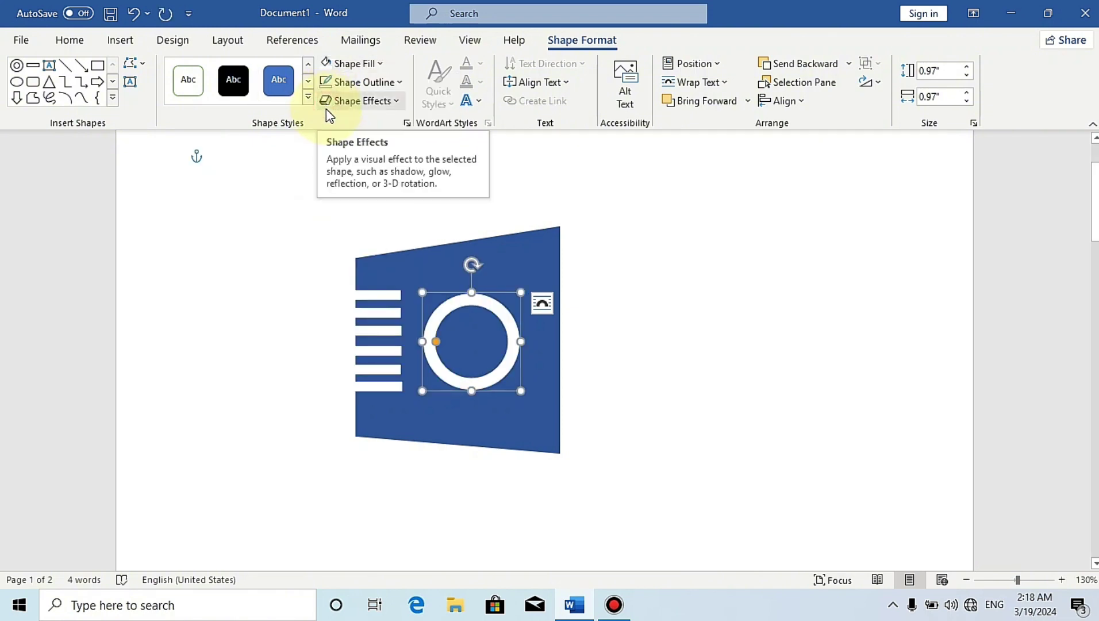
click(357, 82)
click(343, 307)
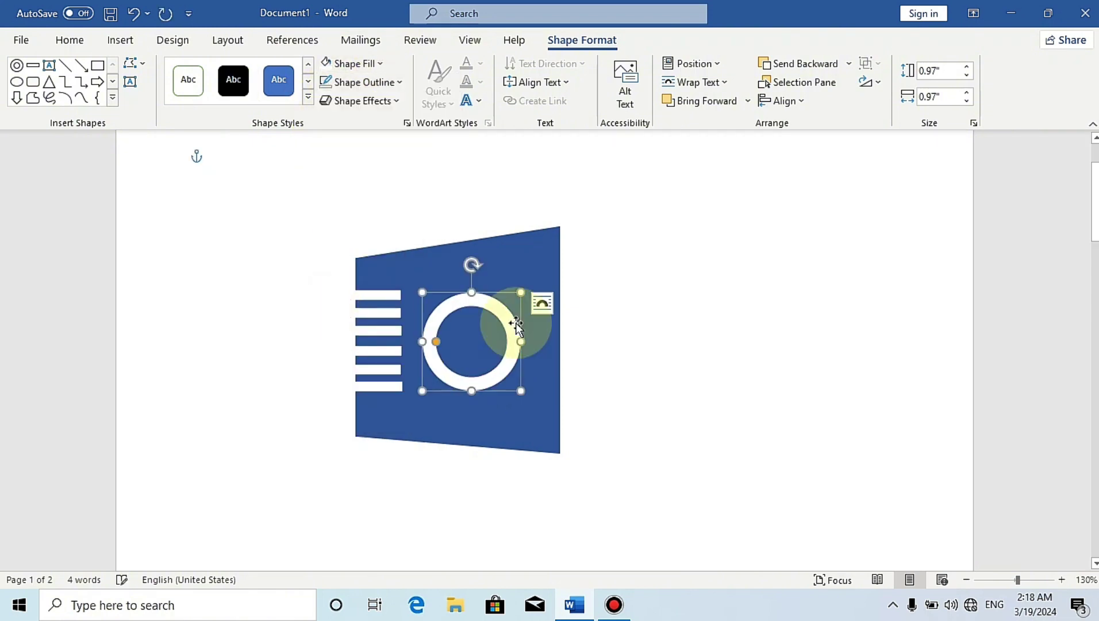
click(588, 349)
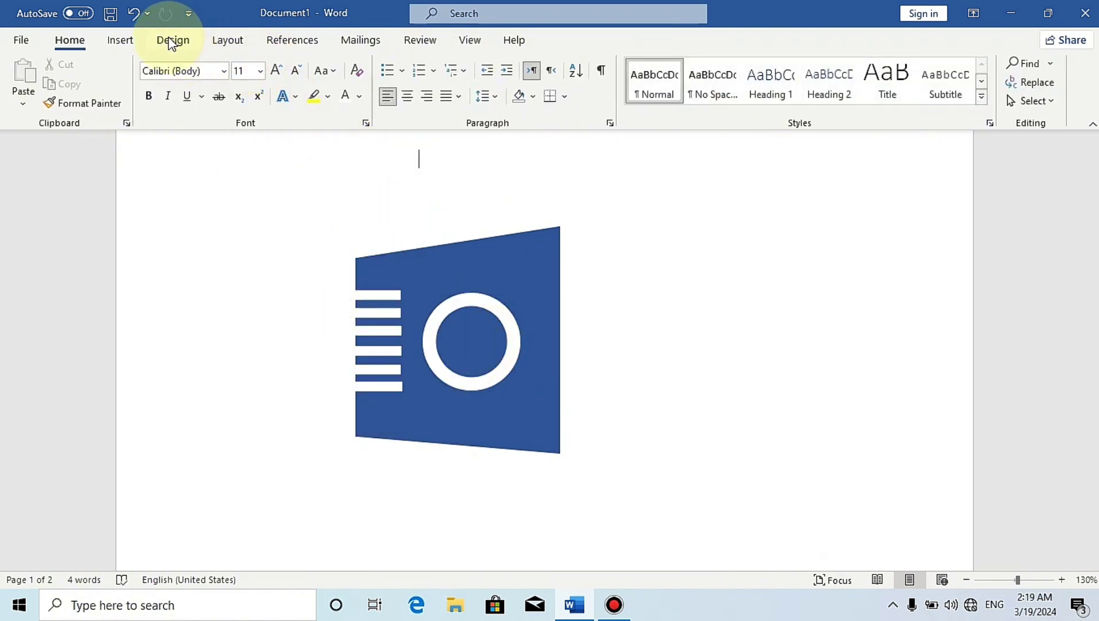
Draw a rectangle about 1.63 inches high and 2.53 inches wide to the right of the tapered blue shape
click(120, 40)
click(218, 64)
click(278, 104)
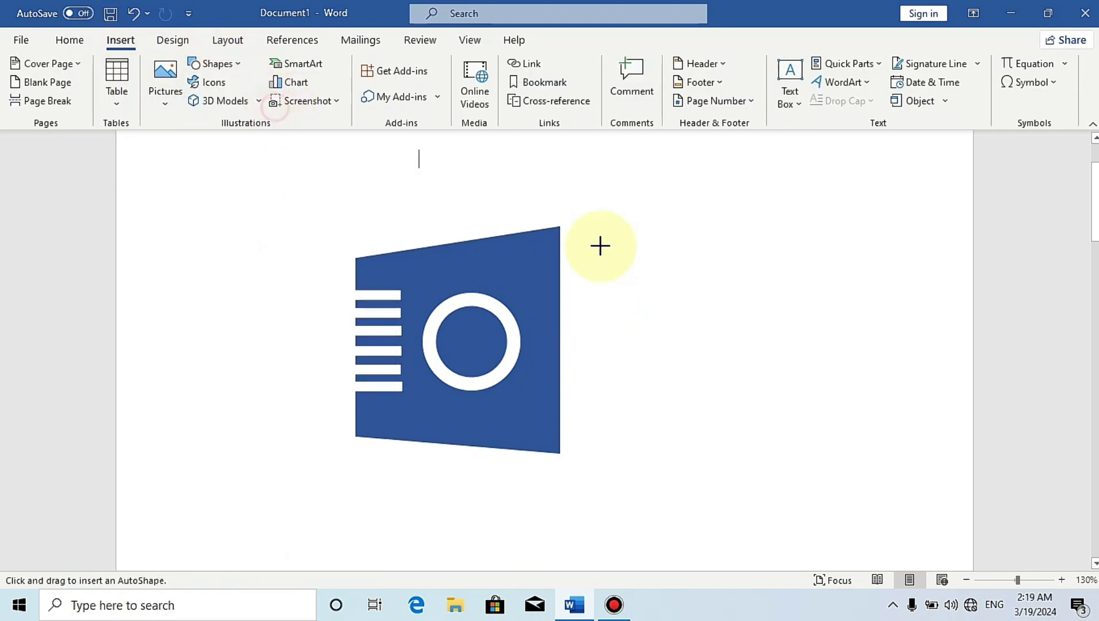
drag(597, 285, 853, 451)
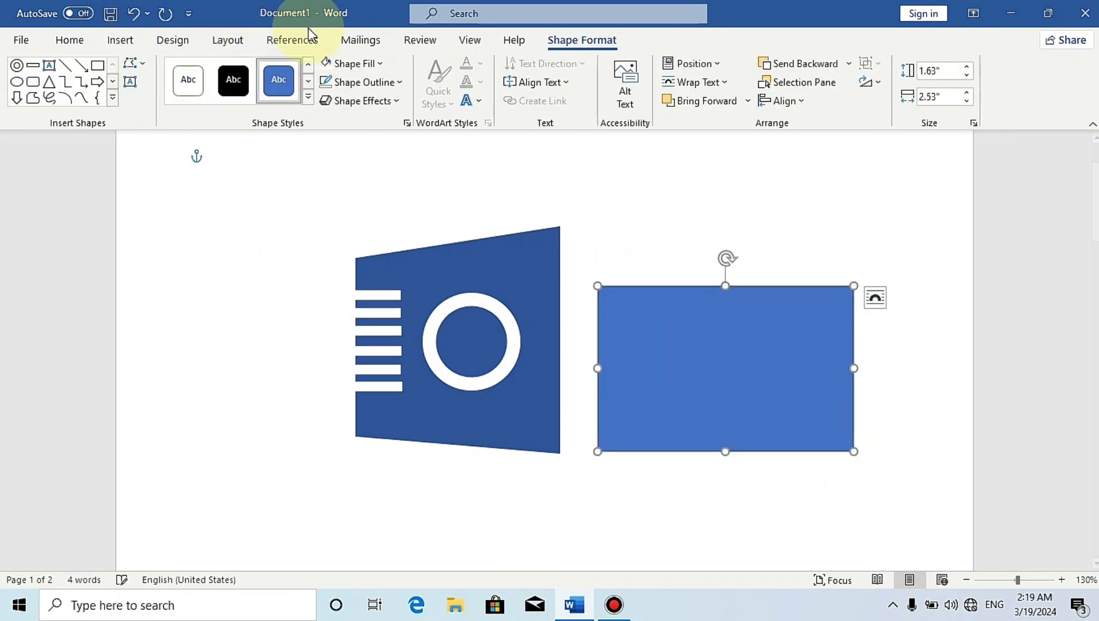
Remove the fill from the rectangle to the right of the tapered blue shape and set its outline weight to 4½ pt
click(352, 63)
click(370, 291)
click(360, 81)
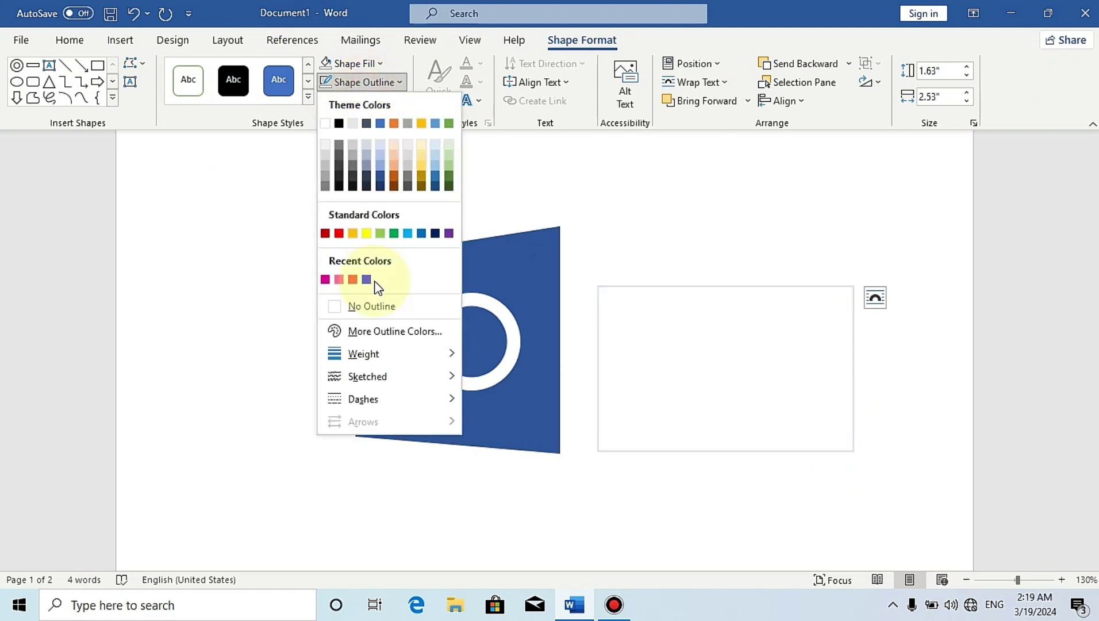
mouse_move(436, 354)
click(529, 501)
Move the outlined rectangle up and left so it sits close beside the tapered blue shape
click(768, 290)
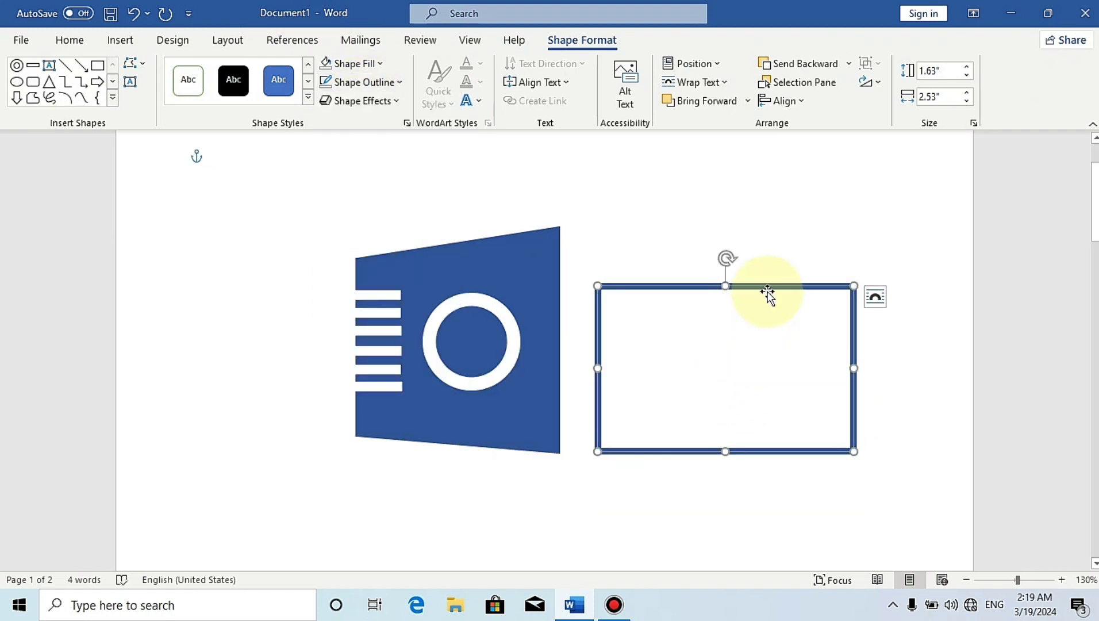
drag(767, 290, 744, 259)
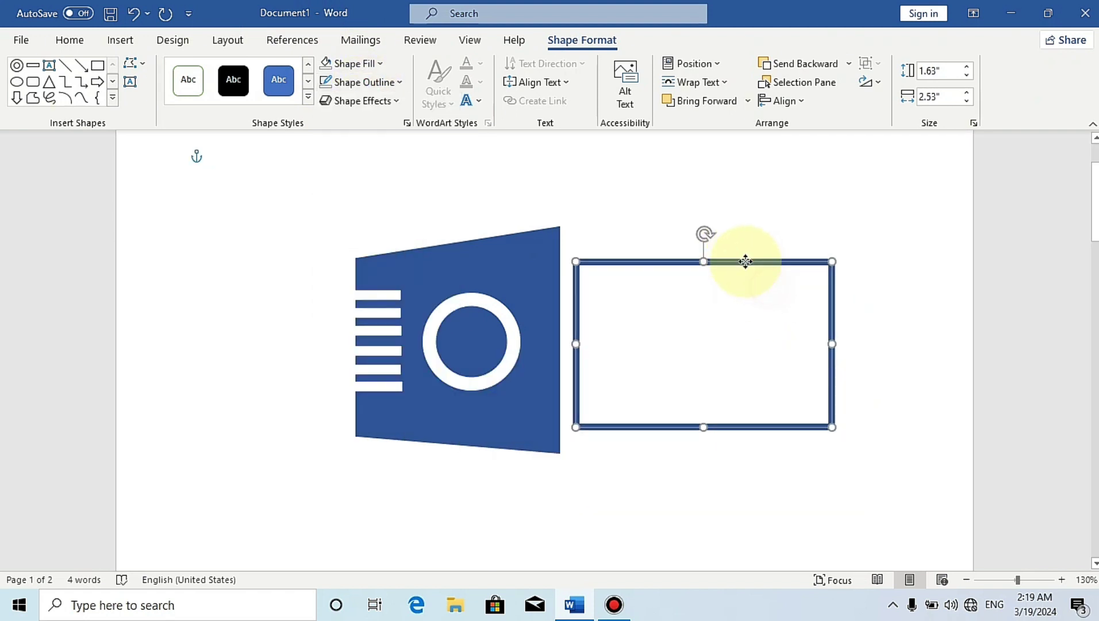
click(832, 216)
Draw a diagonal line about 0.88 inches high and 1.2 inches wide from the rectangle's upper-left corner toward its middle
click(120, 40)
click(216, 63)
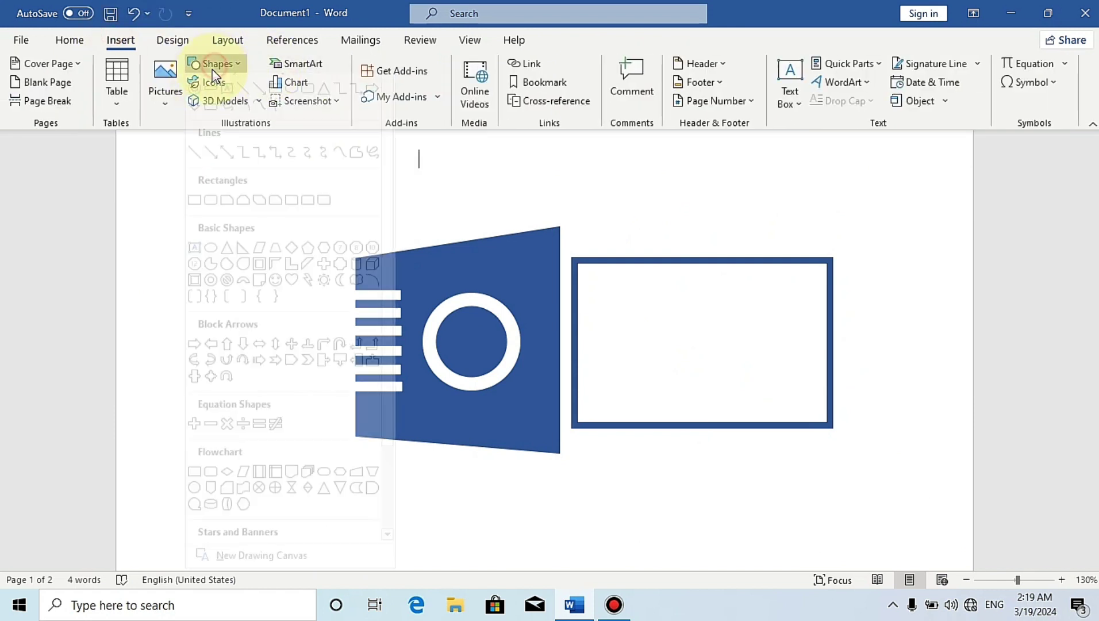
click(242, 106)
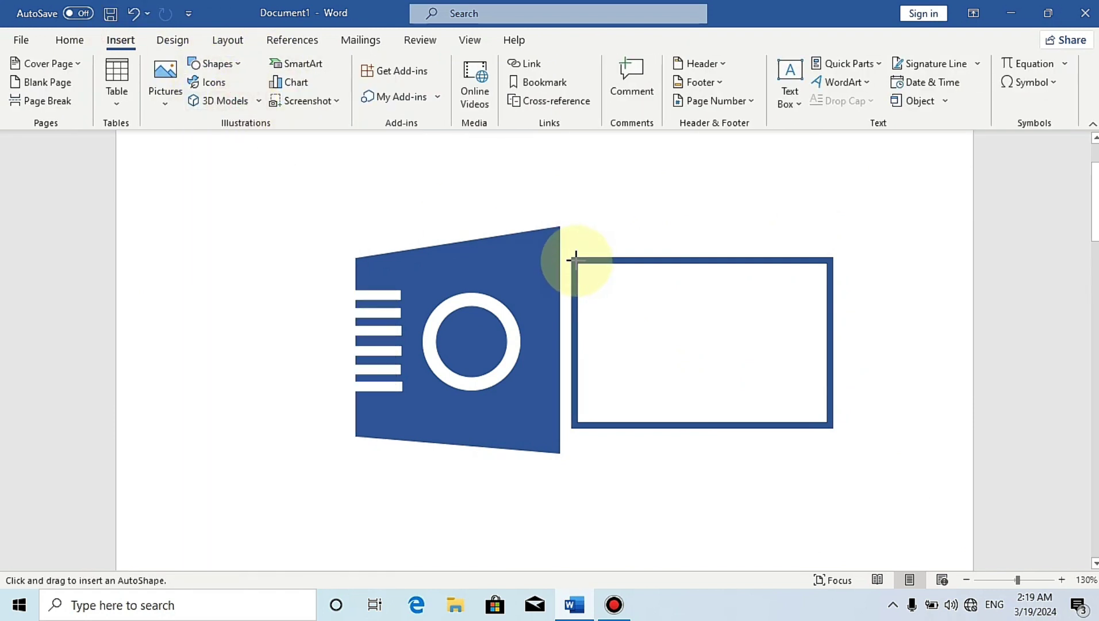
mouse_move(575, 259)
mouse_down()
mouse_move(707, 342)
mouse_move(697, 348)
mouse_up()
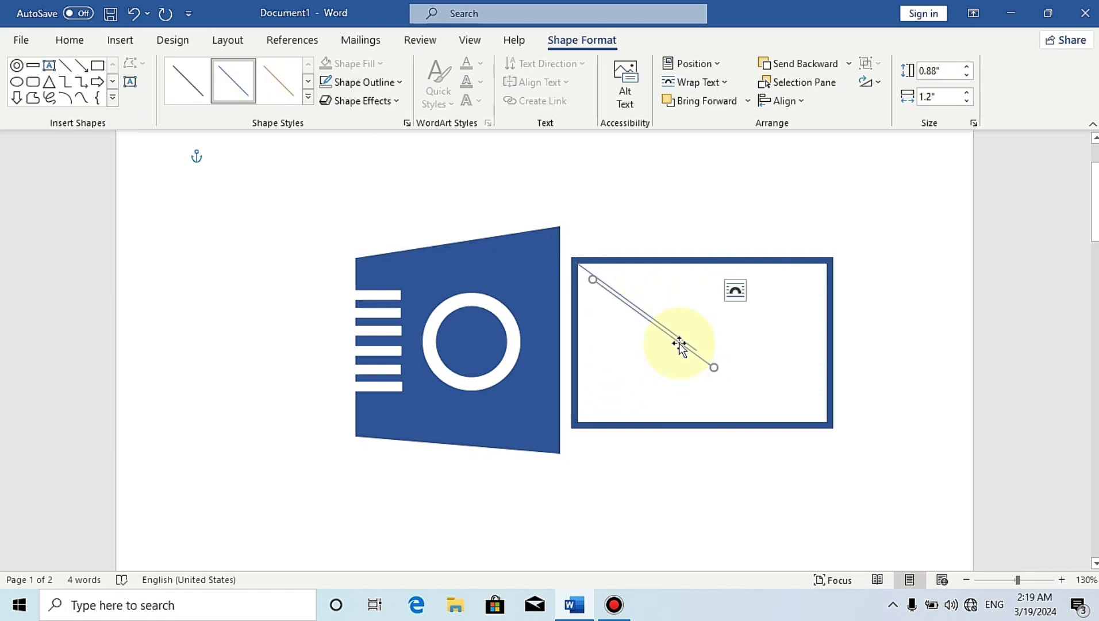
Duplicate the diagonal line and reshape the copy to run from the first line's lower end to the rectangle's upper-right corner, forming an envelope flap
drag(679, 342, 733, 358)
drag(650, 296, 693, 347)
drag(768, 380, 819, 268)
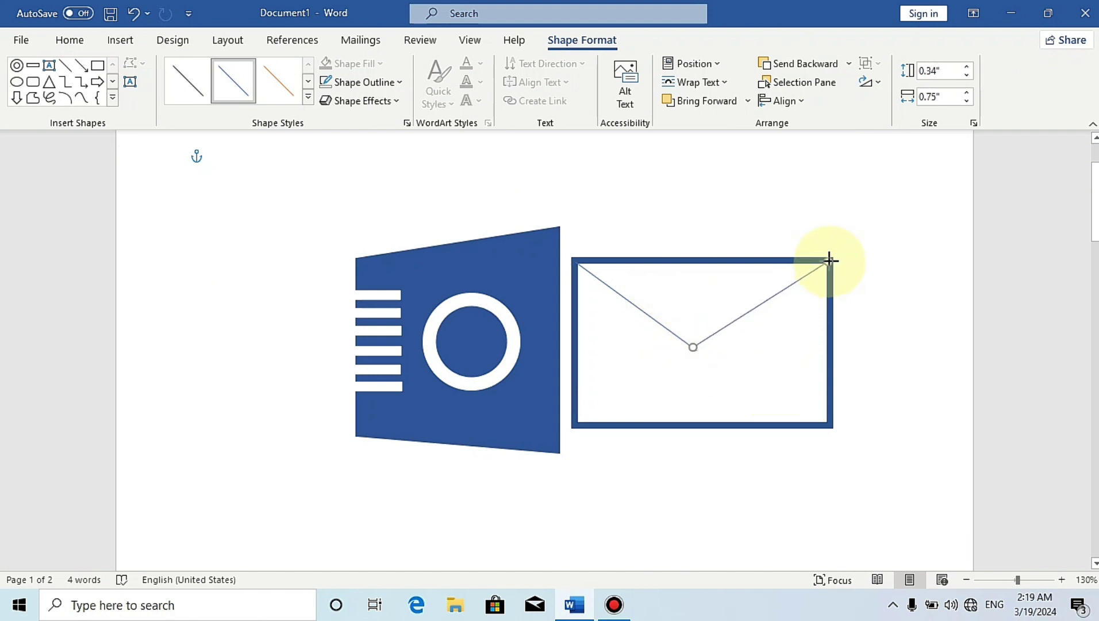
click(925, 349)
click(698, 349)
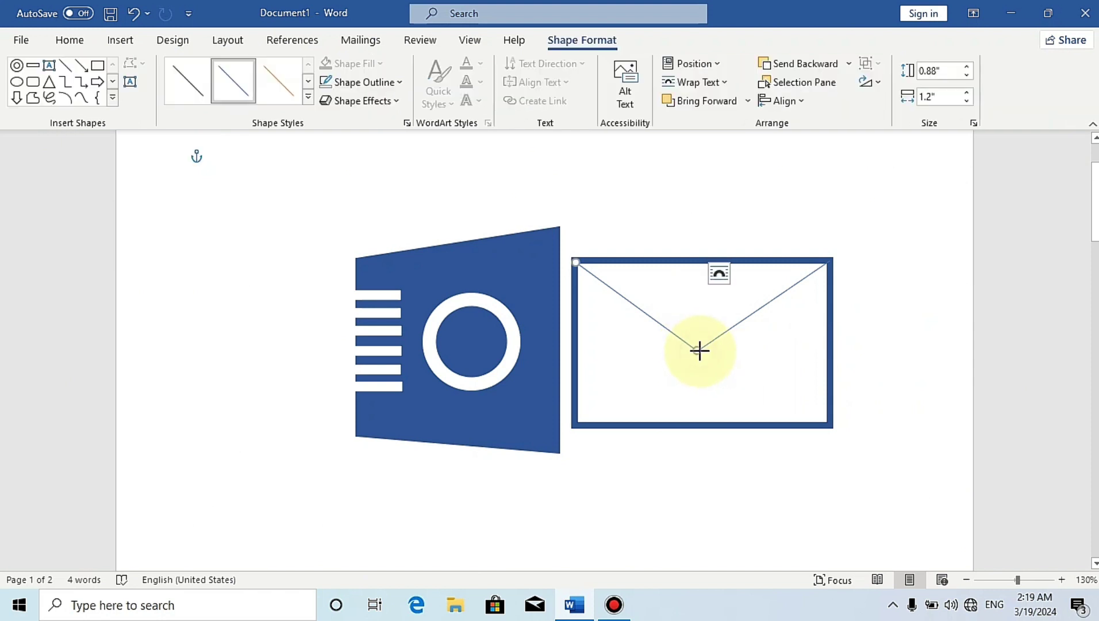
click(687, 343)
click(734, 325)
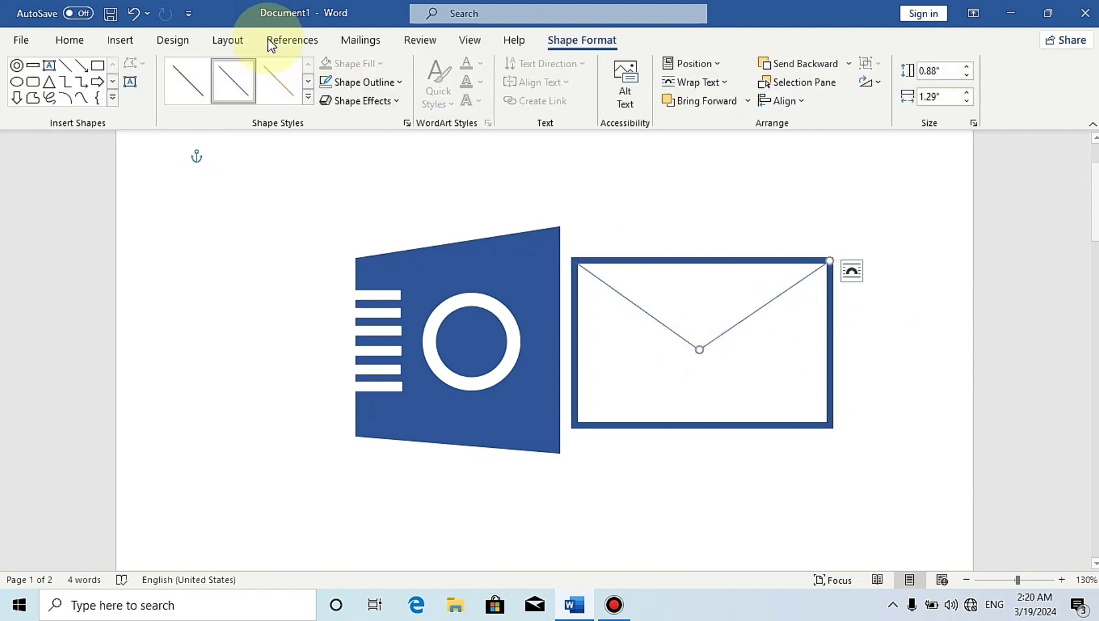
Set both envelope flap lines to a 4½ pt weight and make their lower ends meet at a clean point
click(397, 82)
mouse_move(374, 353)
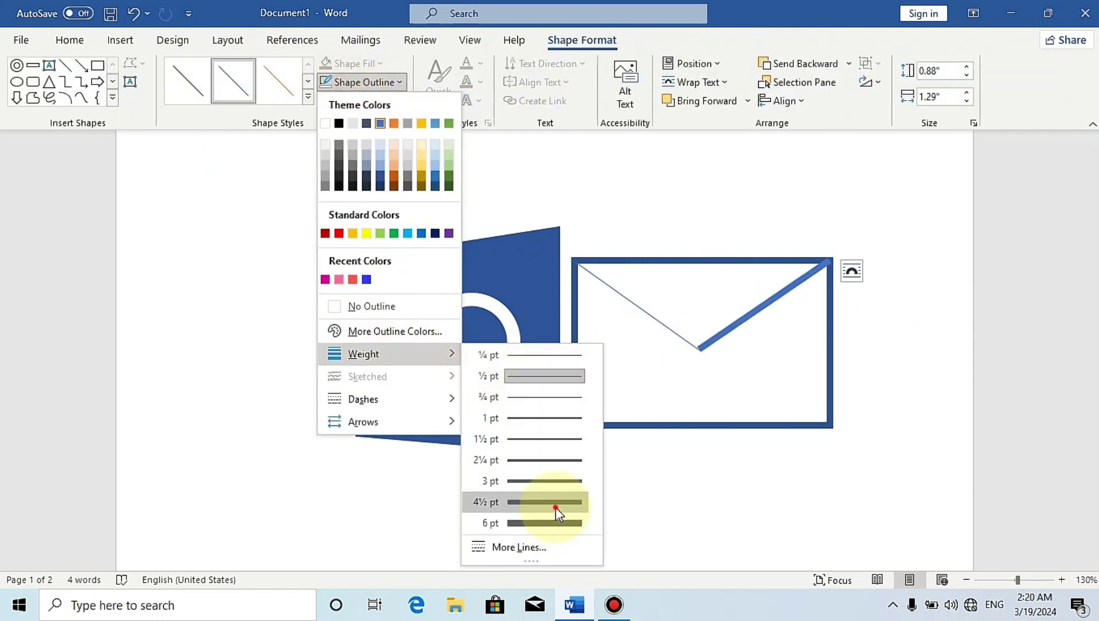
click(555, 506)
click(650, 318)
click(397, 82)
mouse_move(373, 354)
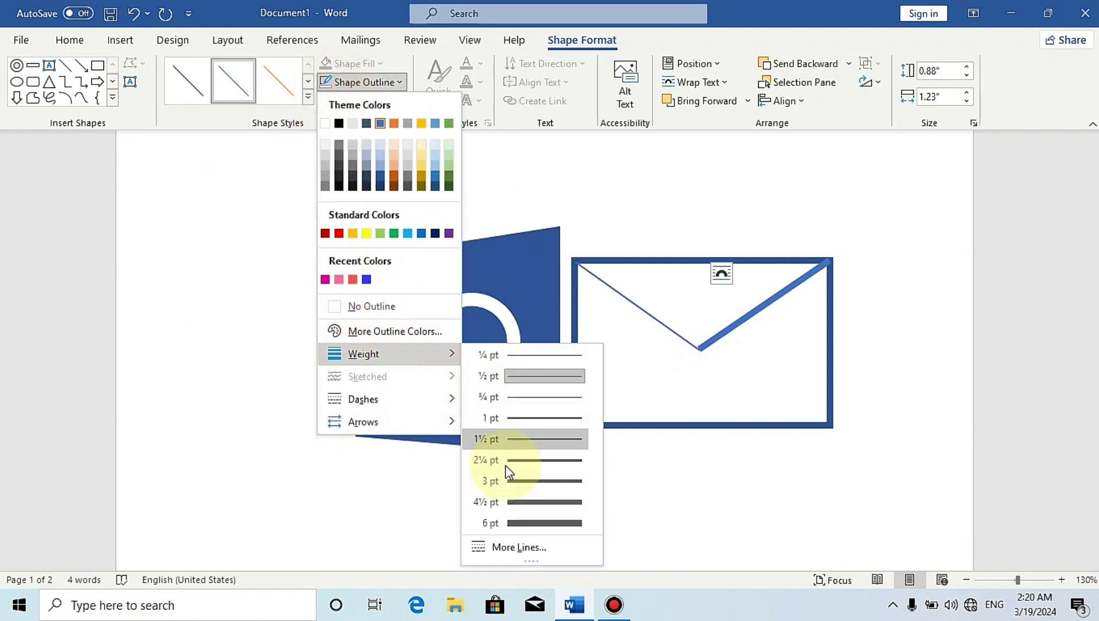
click(520, 503)
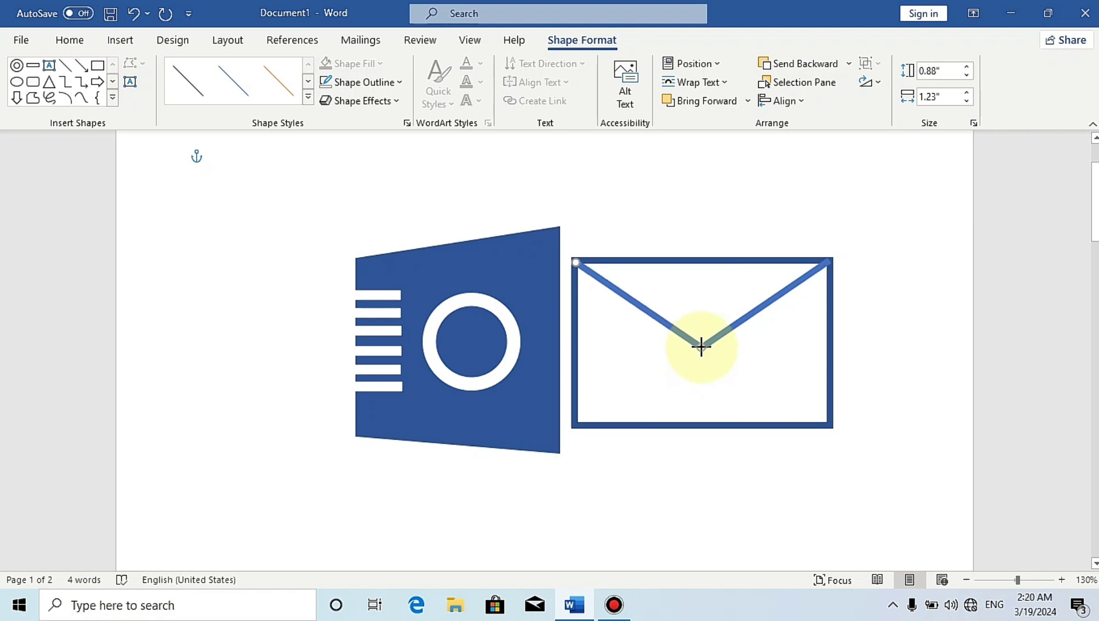
click(905, 339)
Recolor both envelope flap lines to the darker blue that matches the rectangle's outline
click(760, 306)
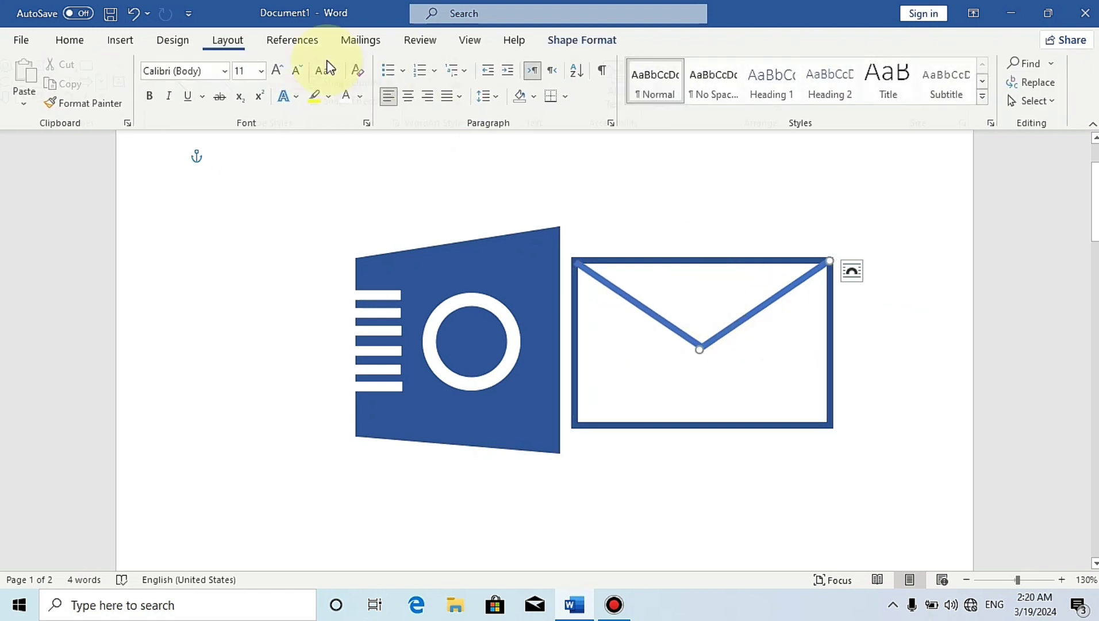
click(347, 81)
click(382, 175)
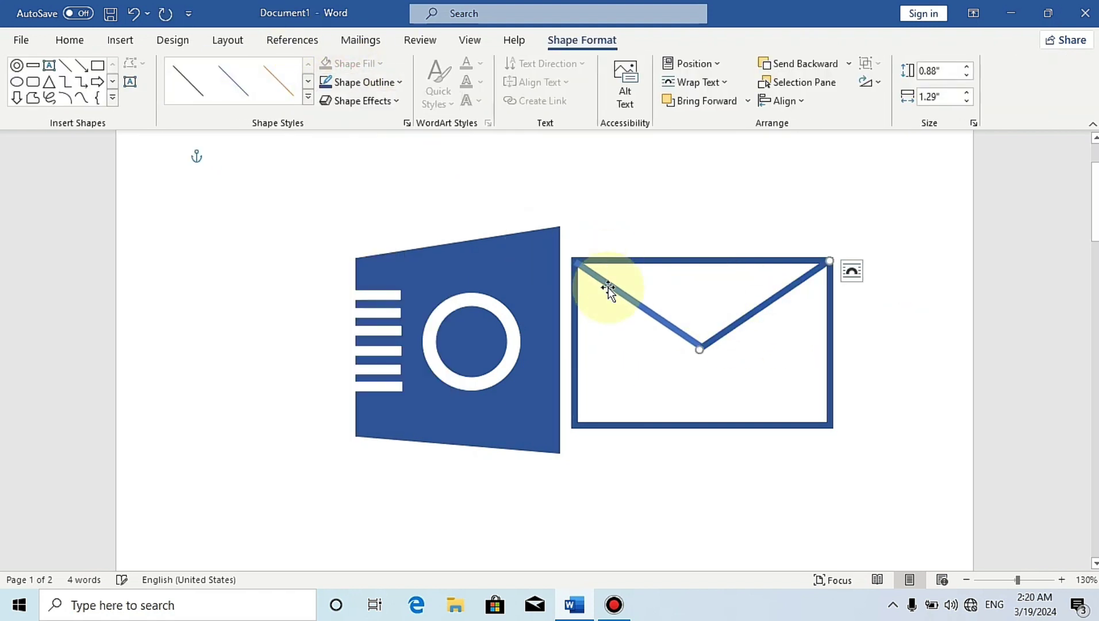
click(608, 289)
click(365, 83)
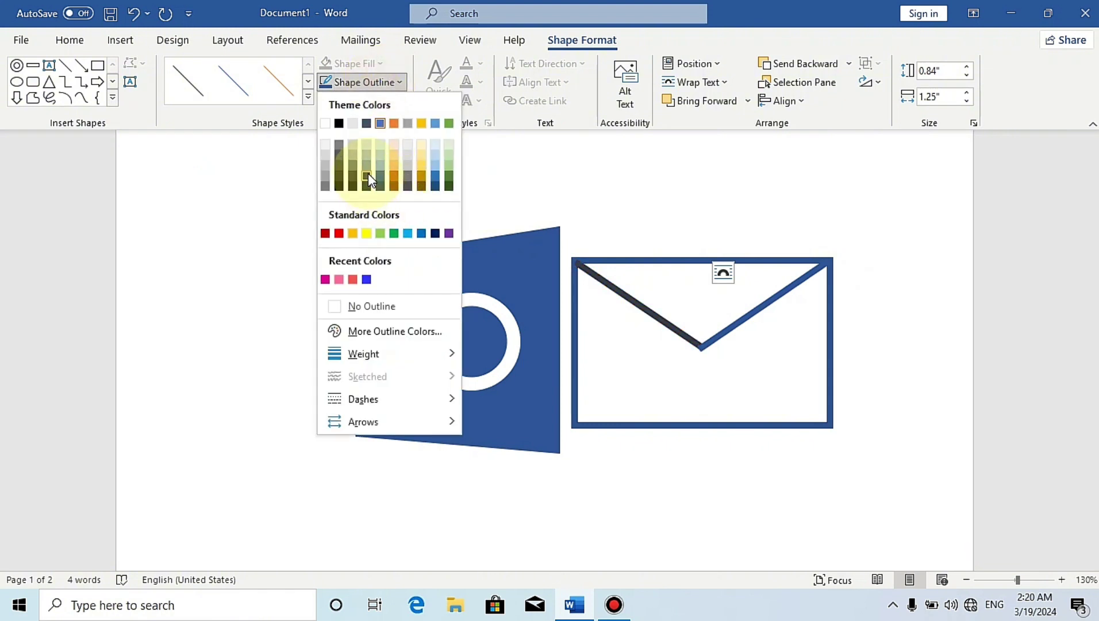
click(376, 173)
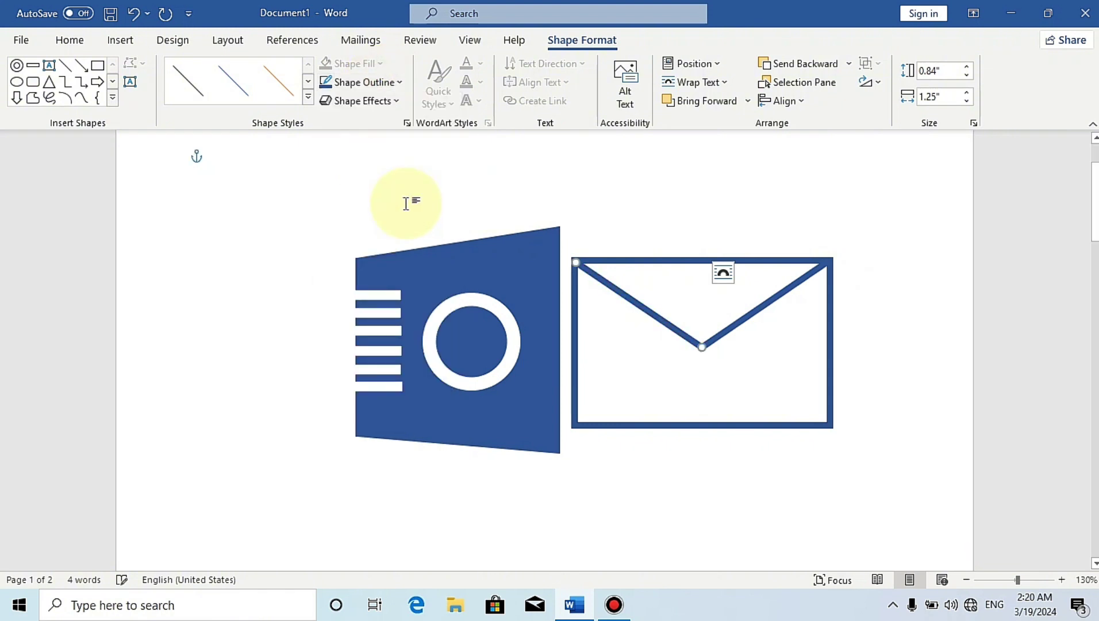
click(908, 311)
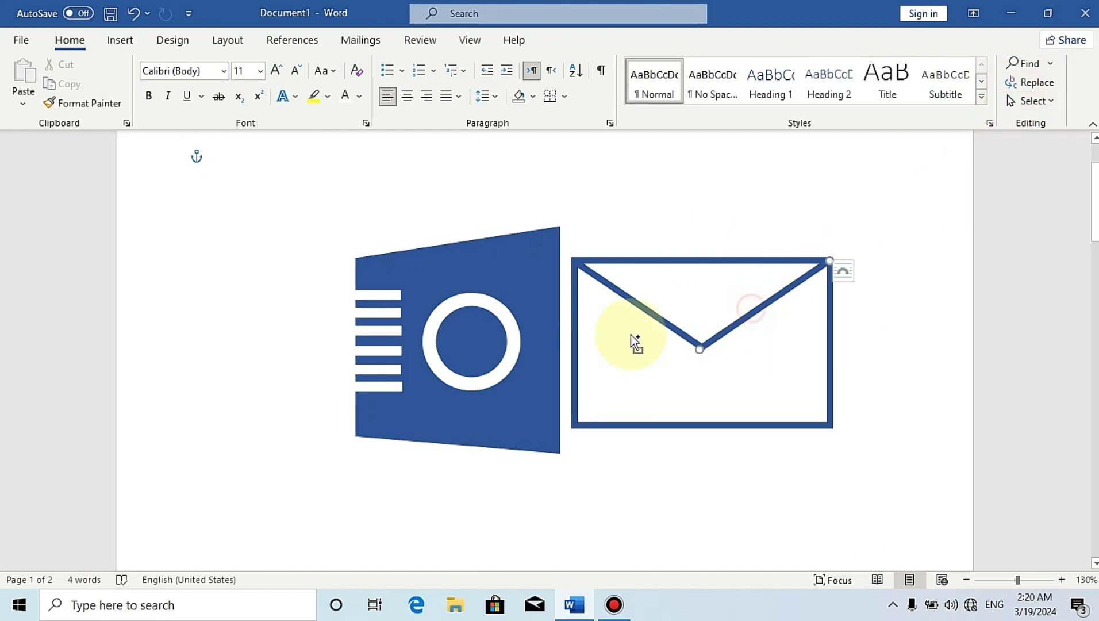
Select the outlined rectangle together with both flap lines and group them into one envelope
click(685, 276)
double_click(694, 265)
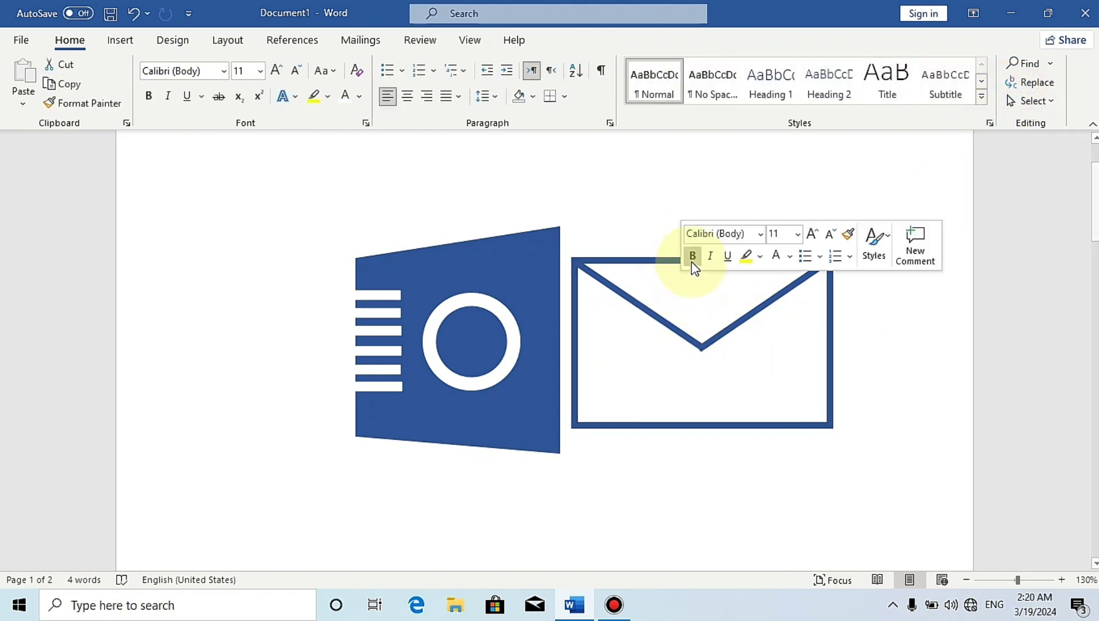
click(657, 262)
shift+click(755, 308)
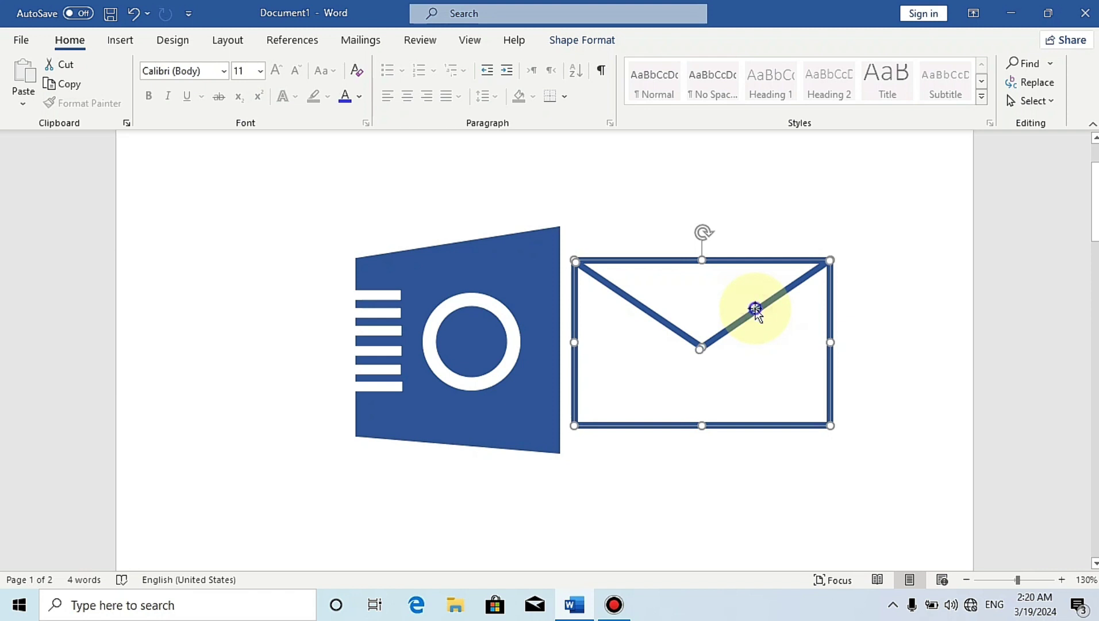
right_click(756, 308)
mouse_move(821, 352)
click(920, 359)
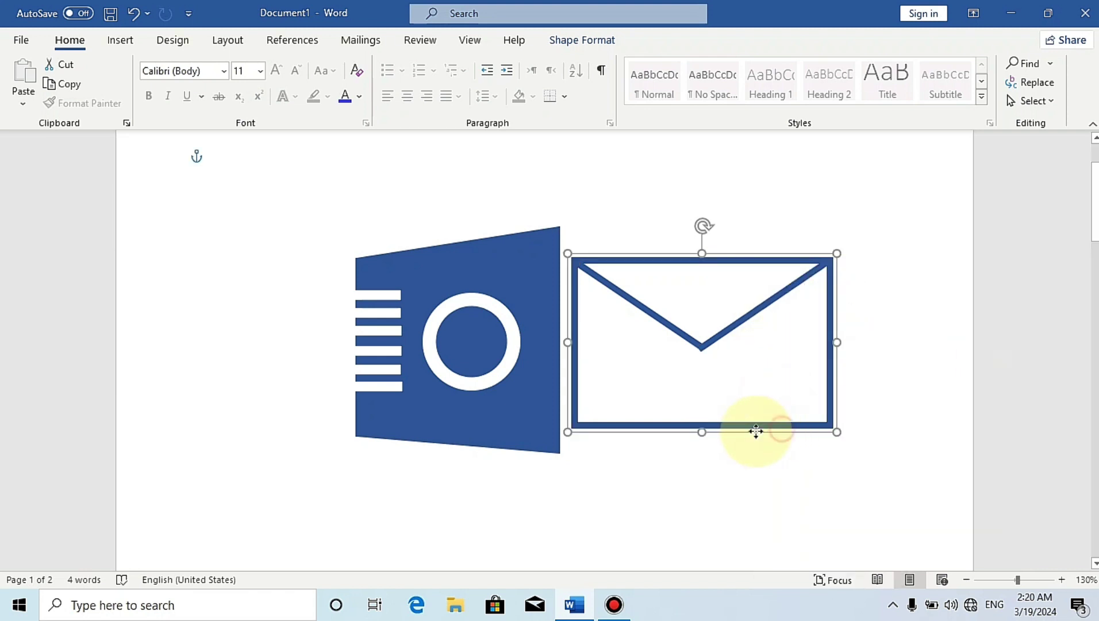
Send the envelope group to the back and slide it left so it is partly hidden behind the tapered blue shape
drag(755, 431, 752, 432)
right_click(769, 346)
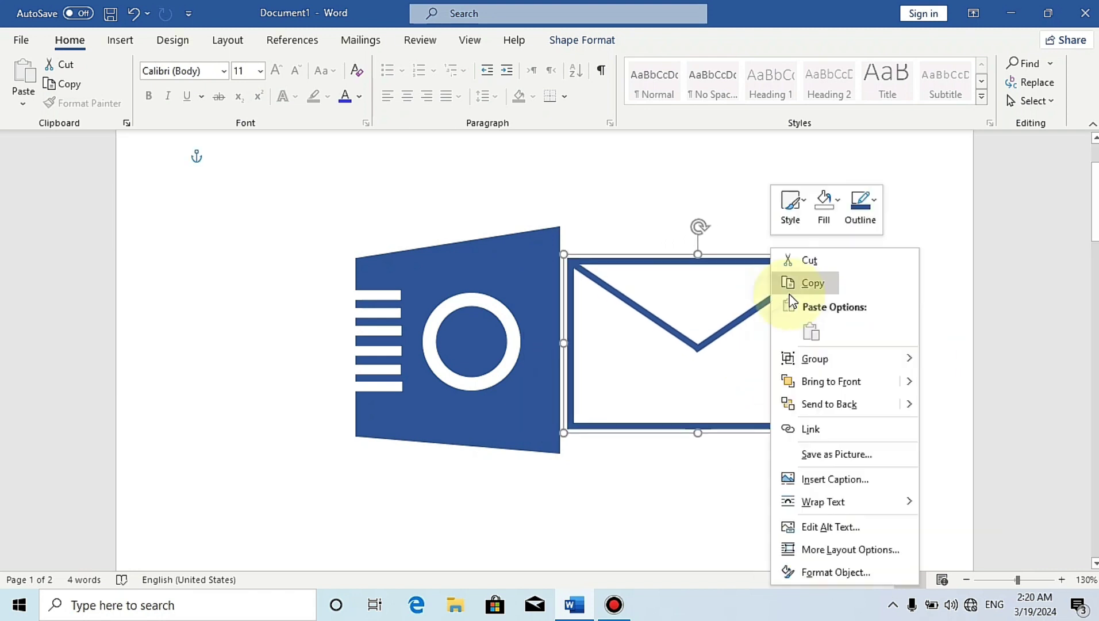
click(813, 405)
drag(762, 432, 683, 432)
Narrow the tapered blue shape slightly from its right edge and nudge the white ring slightly left
click(521, 439)
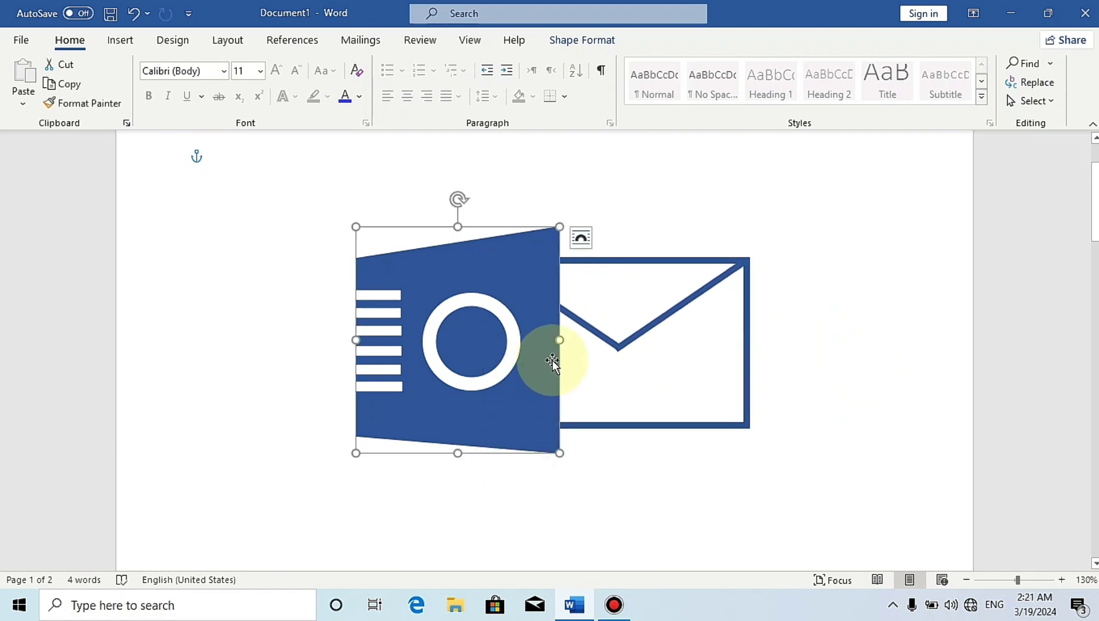
drag(559, 339, 545, 340)
click(511, 343)
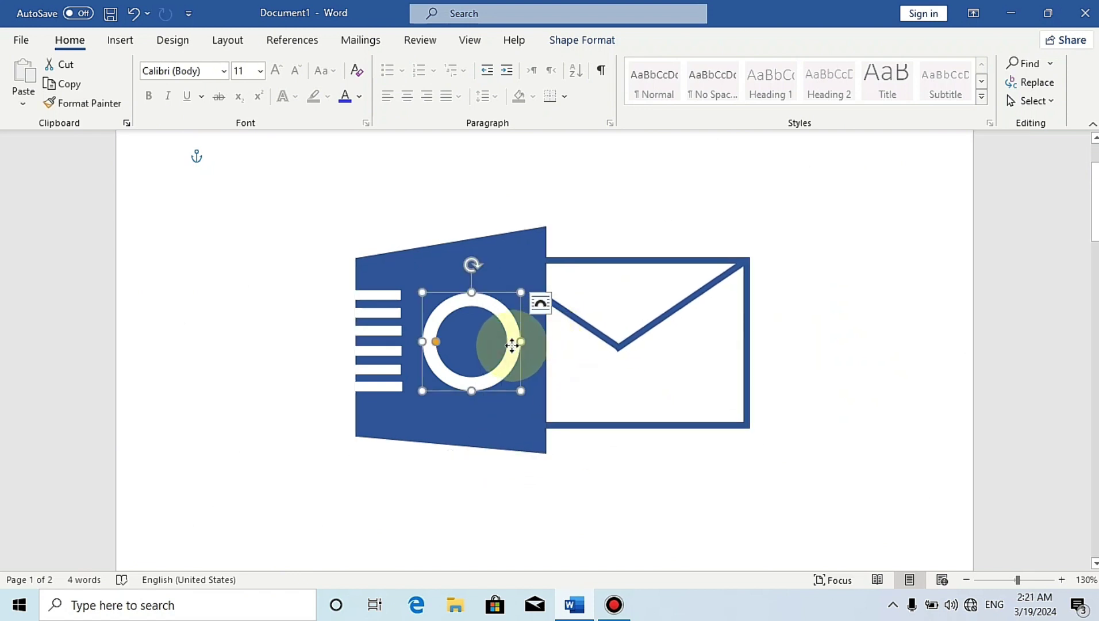
Nudge the tapered blue shape slightly right, and shift the white ring right to suit its new position
click(534, 405)
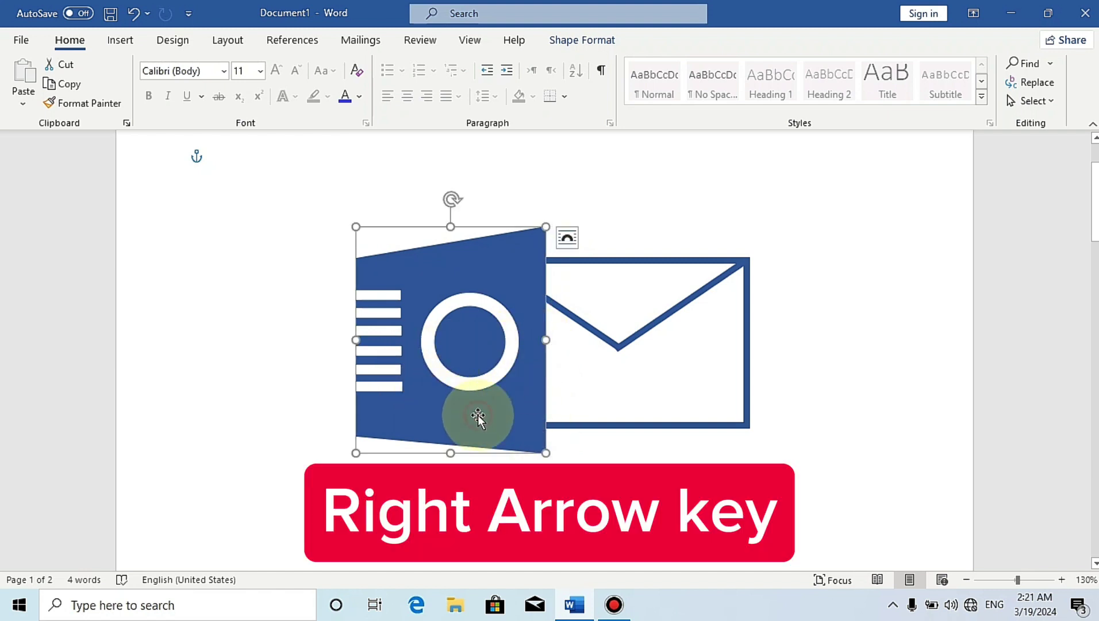
key(Right)
key(Right)
key(Right)
click(503, 363)
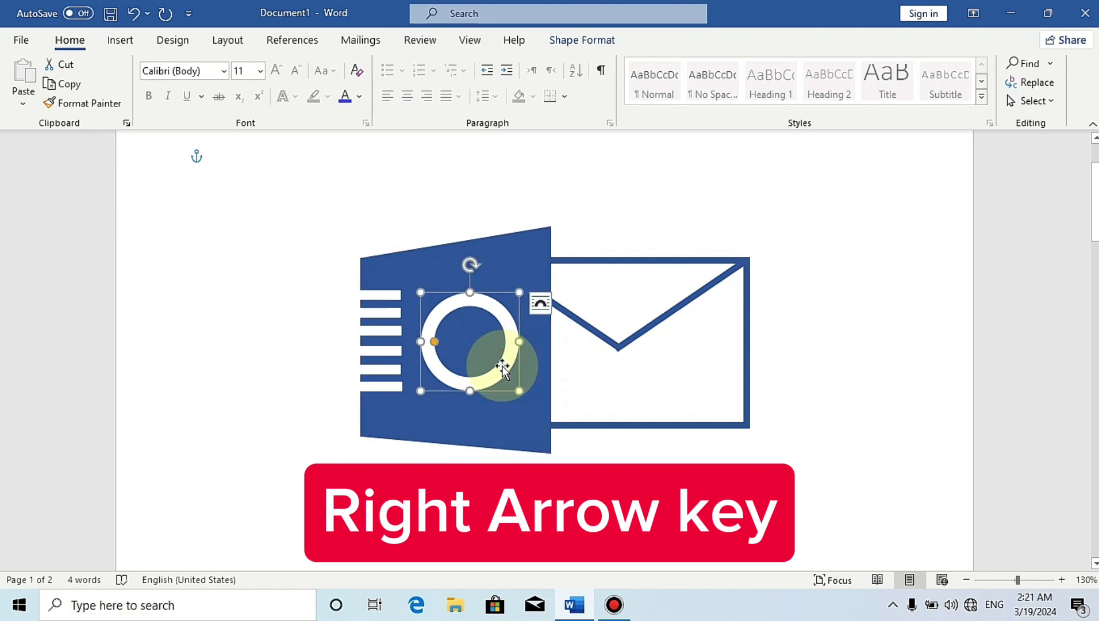
key(Right)
key(Right)
click(667, 434)
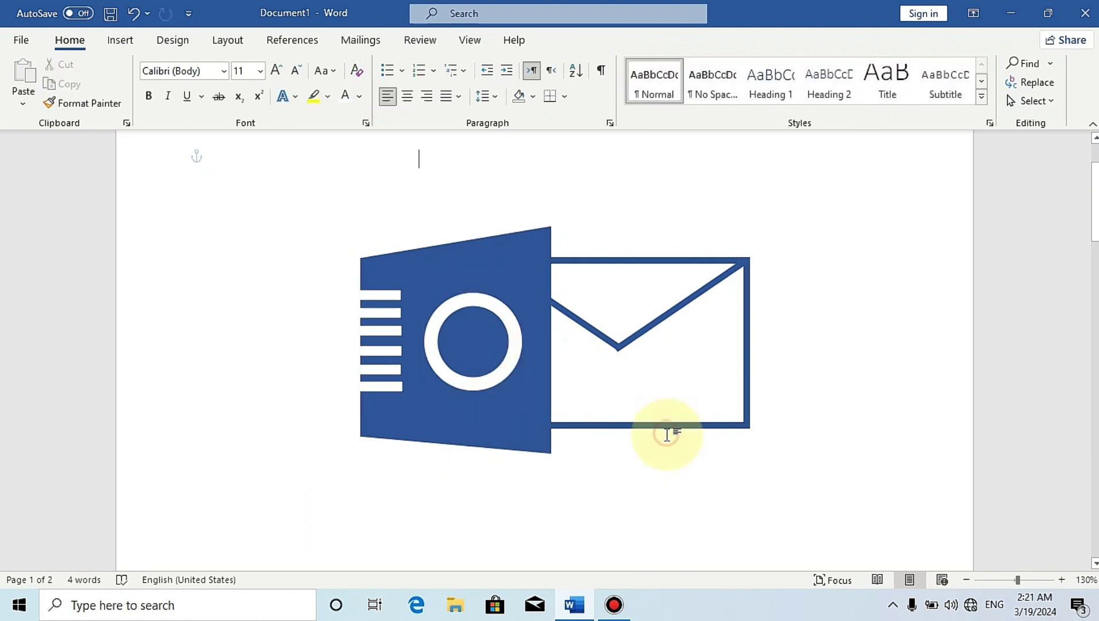
Shrink the envelope group slightly and reposition it behind the right edge of the tapered blue shape
click(745, 424)
drag(744, 430, 674, 442)
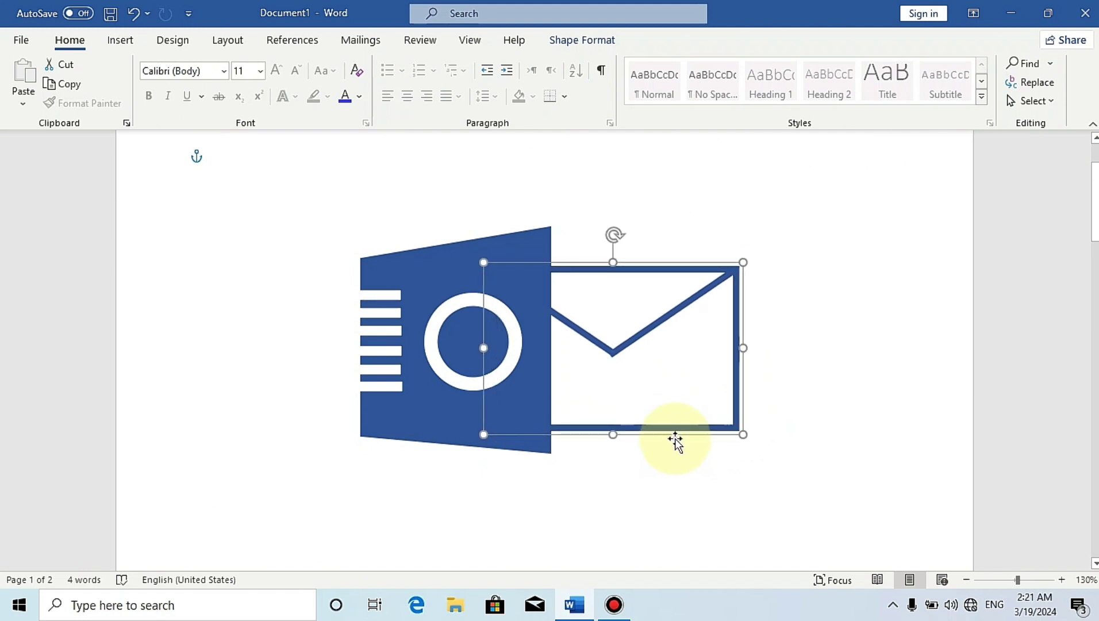
click(721, 456)
Add a text box about 1.15 inches high and 4.3 inches wide below the logo, containing the word "outlook"
scroll(692, 424, down, 1)
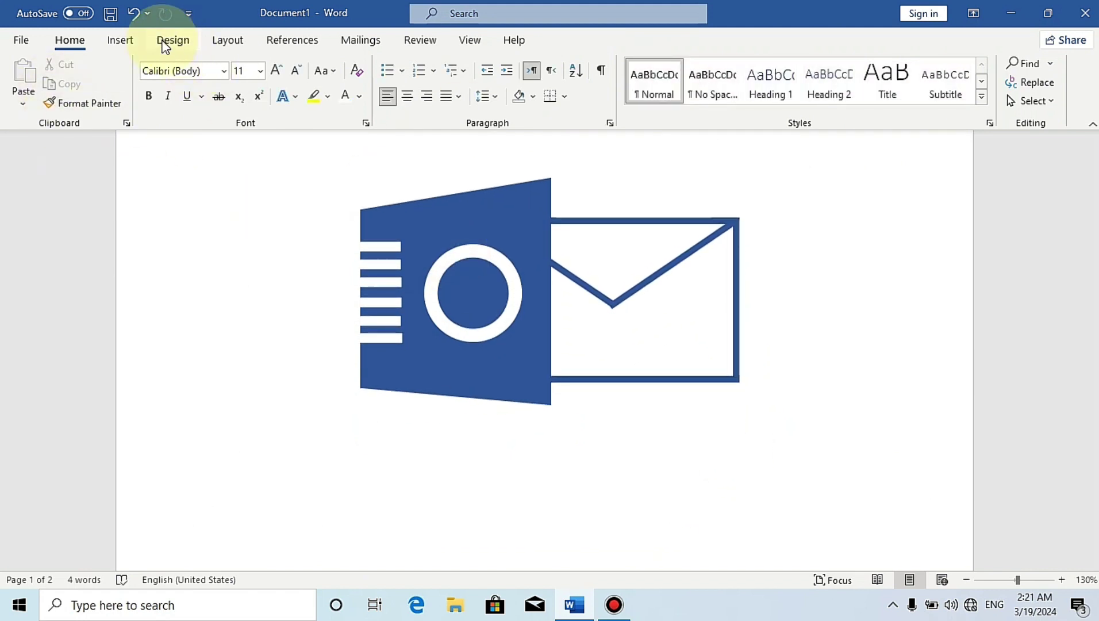
click(133, 44)
click(215, 63)
click(198, 130)
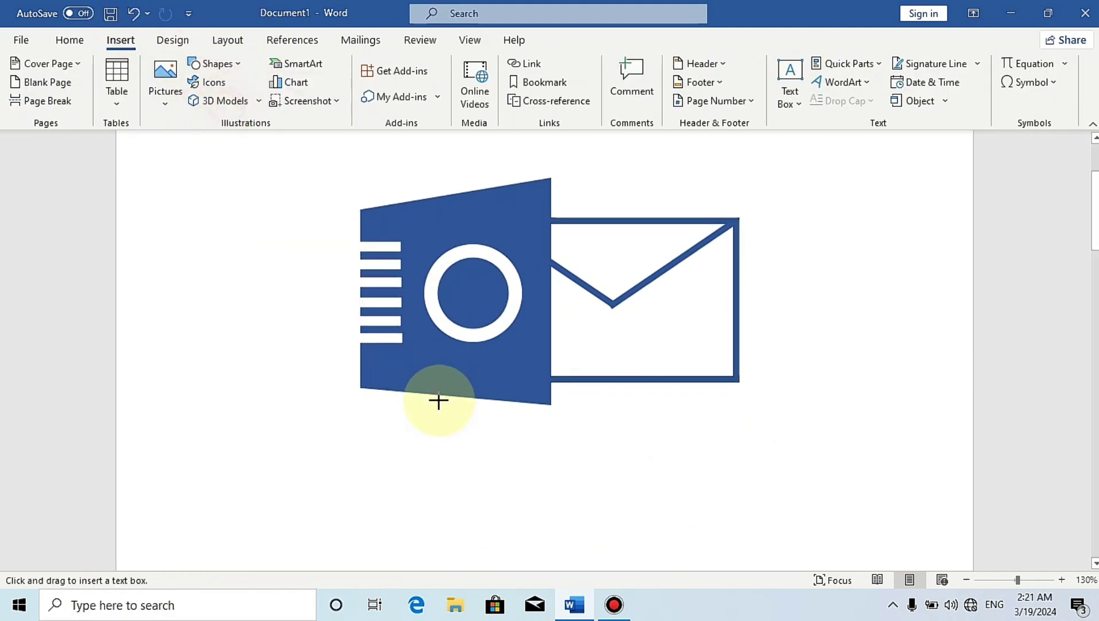
drag(329, 422, 763, 537)
text(o)
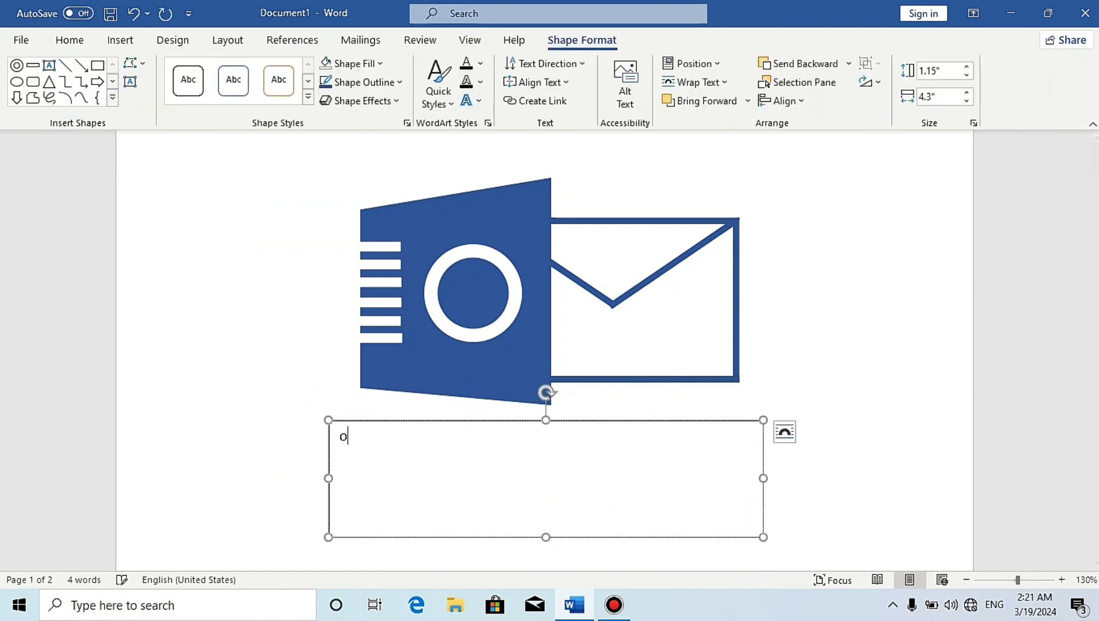
Make the word "outlook" bold and enlarge it in many increments until it becomes a large caption
key(shift+Home)
key(ctrl+braceright)
key(ctrl+braceright)
key(ctrl+braceright)
key(ctrl+braceright)
key(ctrl+braceright)
key(ctrl+braceright)
key(ctrl+braceright)
key(ctrl+braceright)
key(ctrl+braceright)
key(ctrl+braceright)
key(ctrl+braceright)
key(ctrl+braceright)
key(ctrl+braceright)
key(ctrl+braceright)
key(ctrl+braceright)
key(ctrl+braceright)
key(ctrl+braceright)
key(ctrl+braceright)
key(ctrl+braceright)
key(ctrl+braceright)
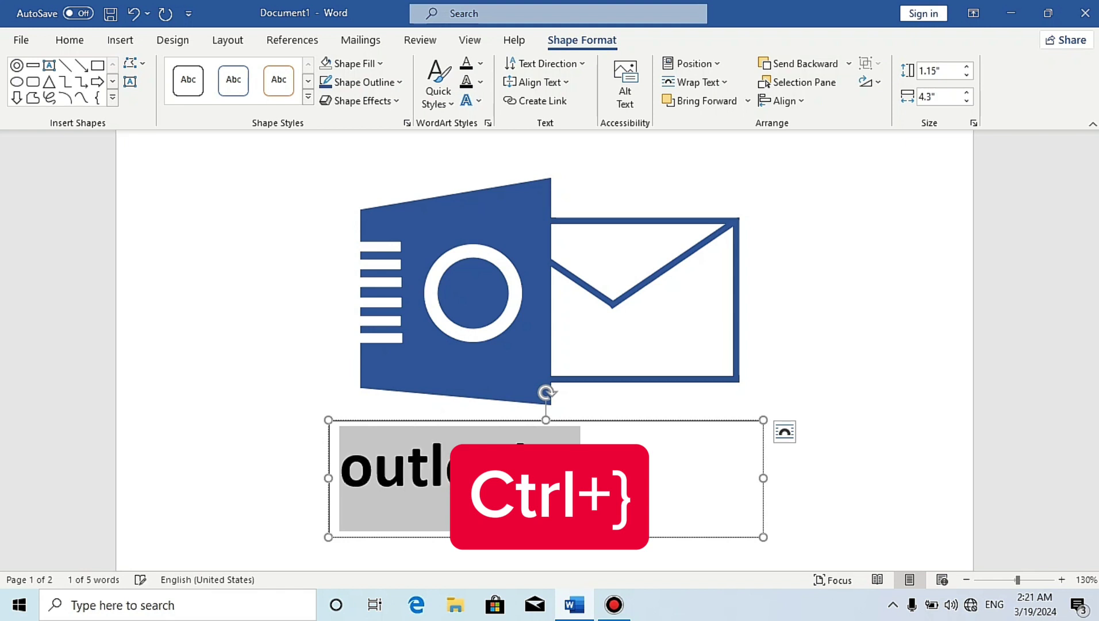
Remove the fill and the outline from the "outlook" text box
click(357, 63)
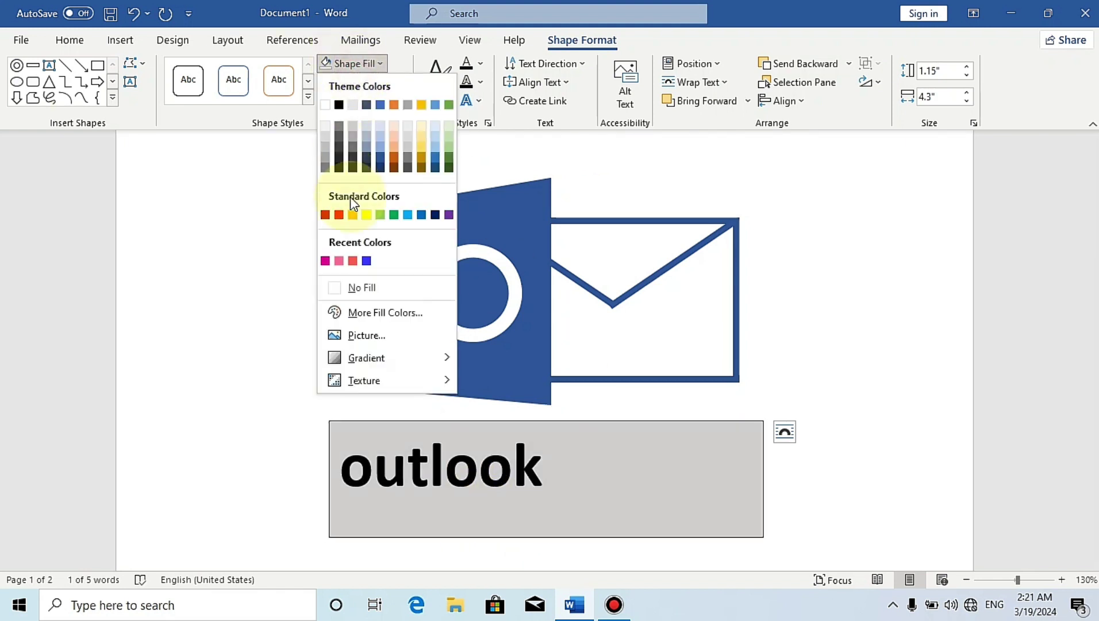
click(359, 286)
click(360, 82)
click(368, 304)
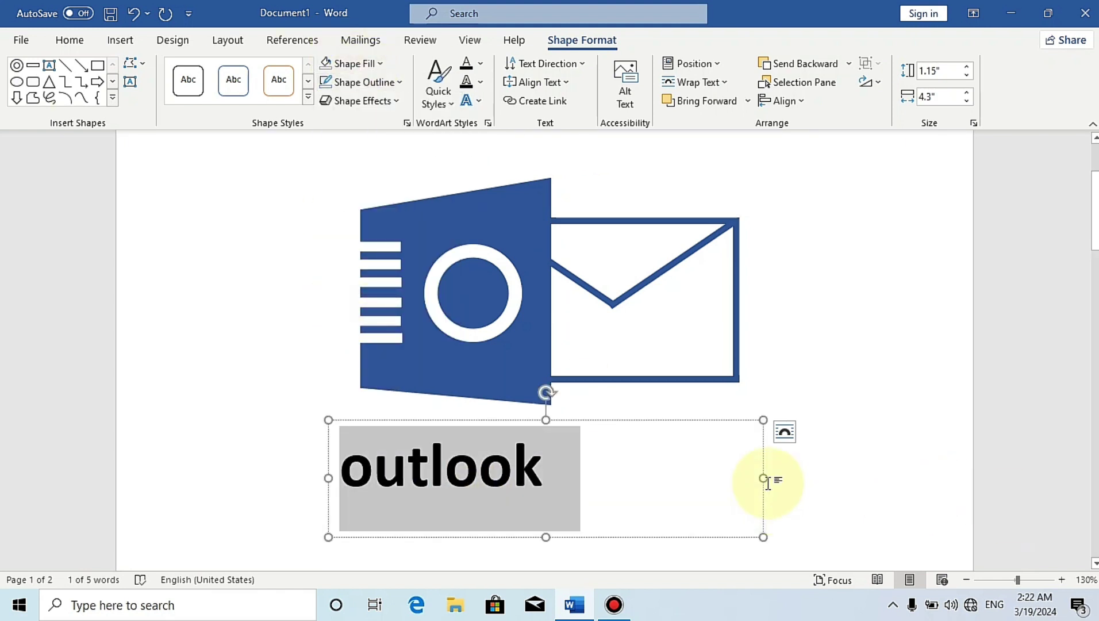
Narrow the "outlook" text box to about 2.22 inches wide and place it centrally beneath the logo
drag(763, 478, 618, 520)
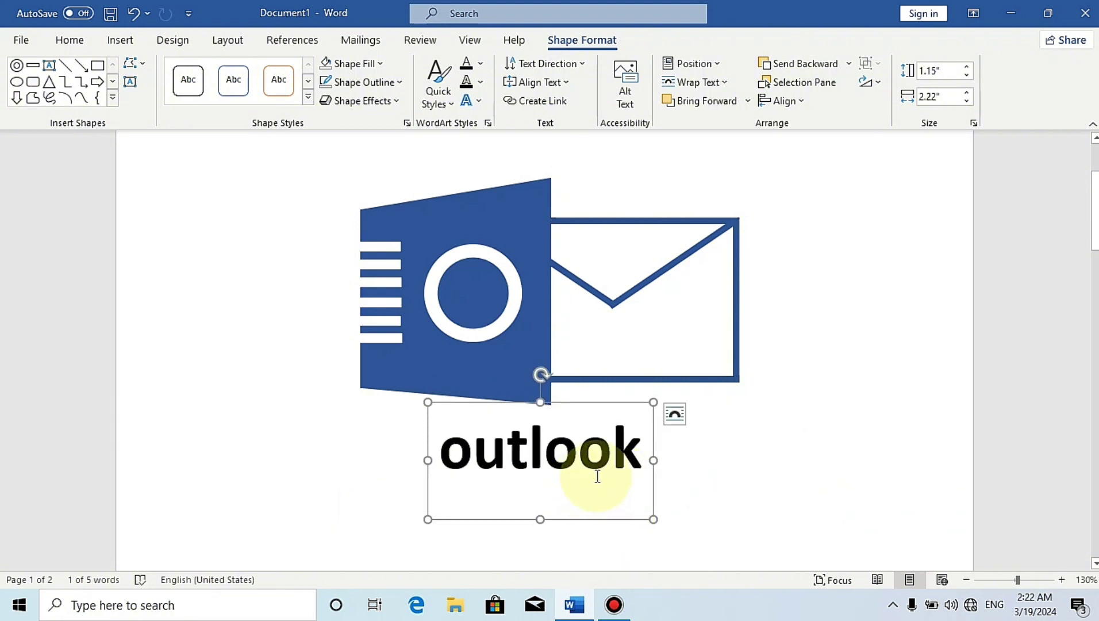
Remove the bold formatting from the word "outlook" and shift its text box slightly up
triple_click(598, 476)
key(ctrl+b)
click(607, 518)
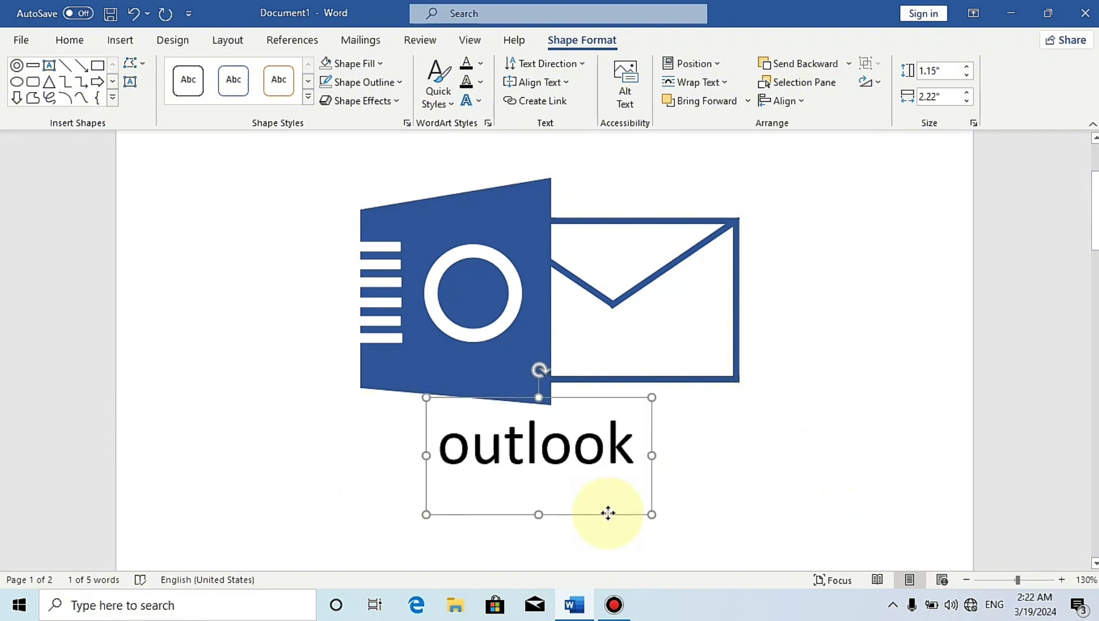
Select the word "outlook" beneath the logo and preview alternative fonts on it without applying one
click(765, 520)
click(616, 509)
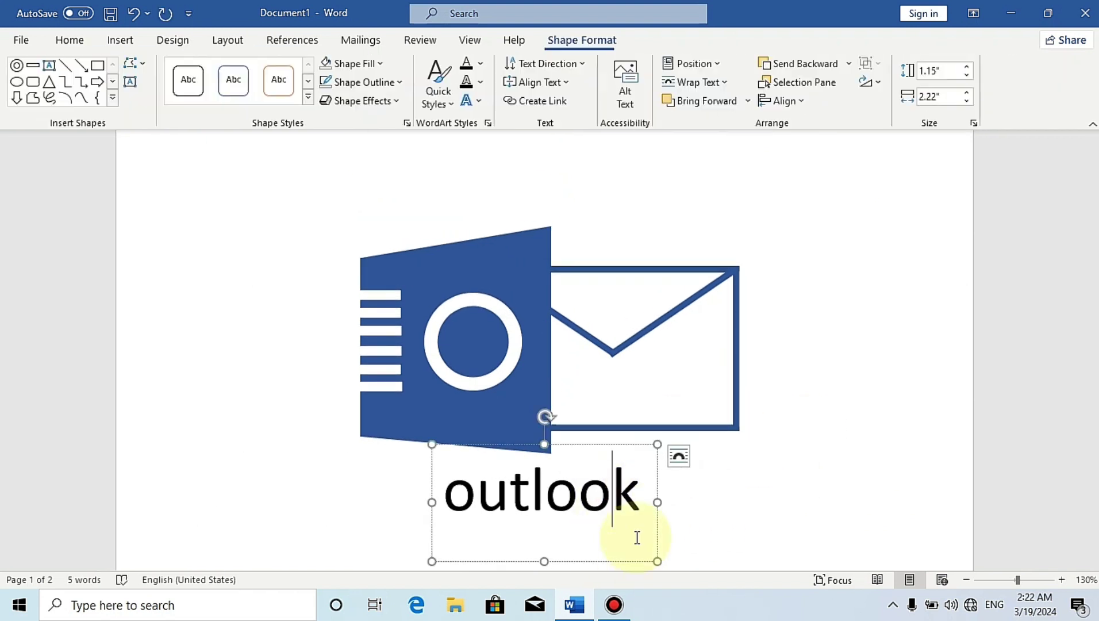
triple_click(635, 531)
click(69, 41)
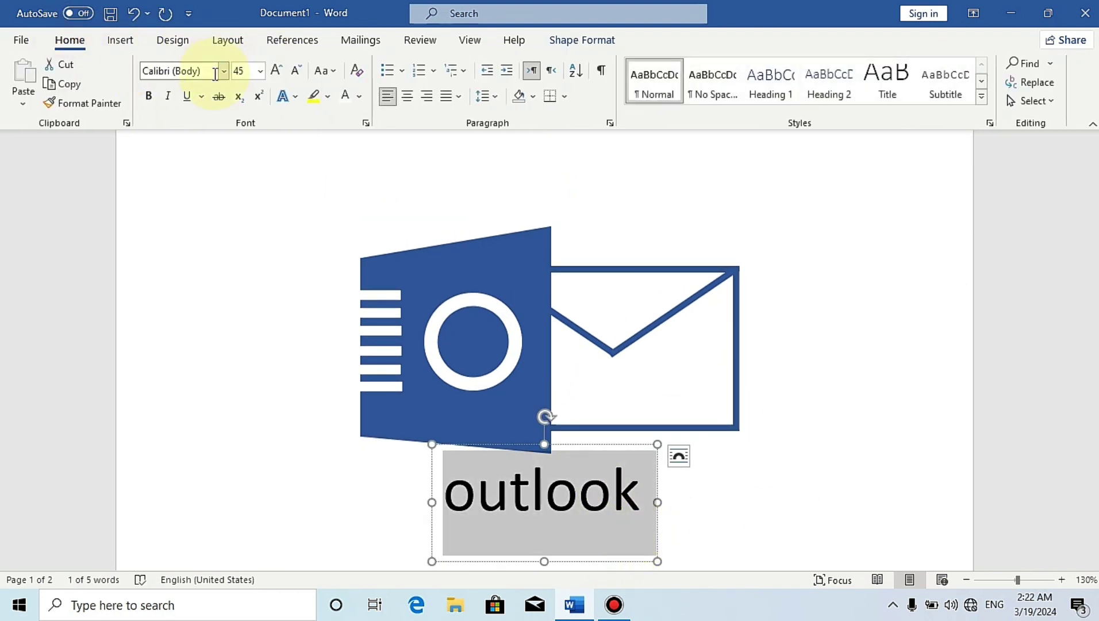
click(223, 70)
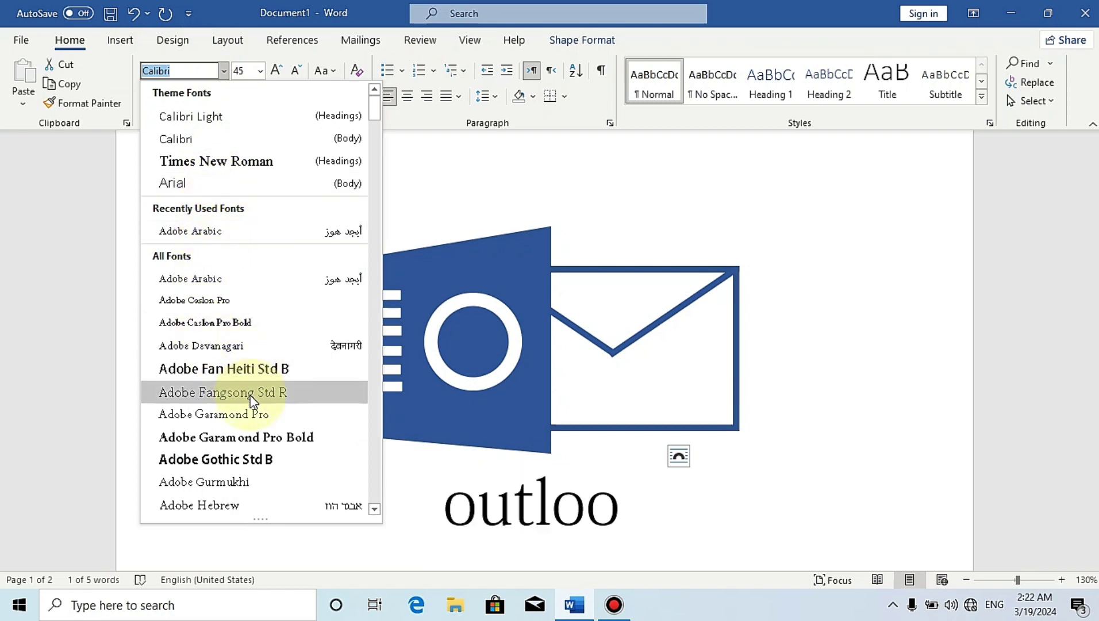
drag(375, 105, 381, 128)
scroll(275, 115, down, 4)
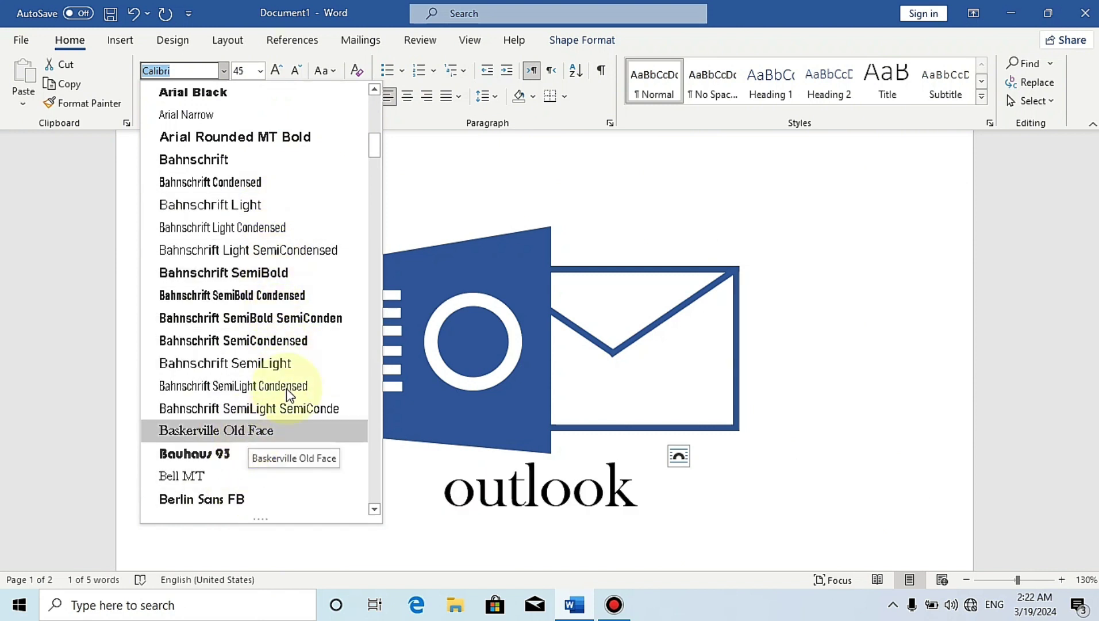
drag(375, 152, 375, 186)
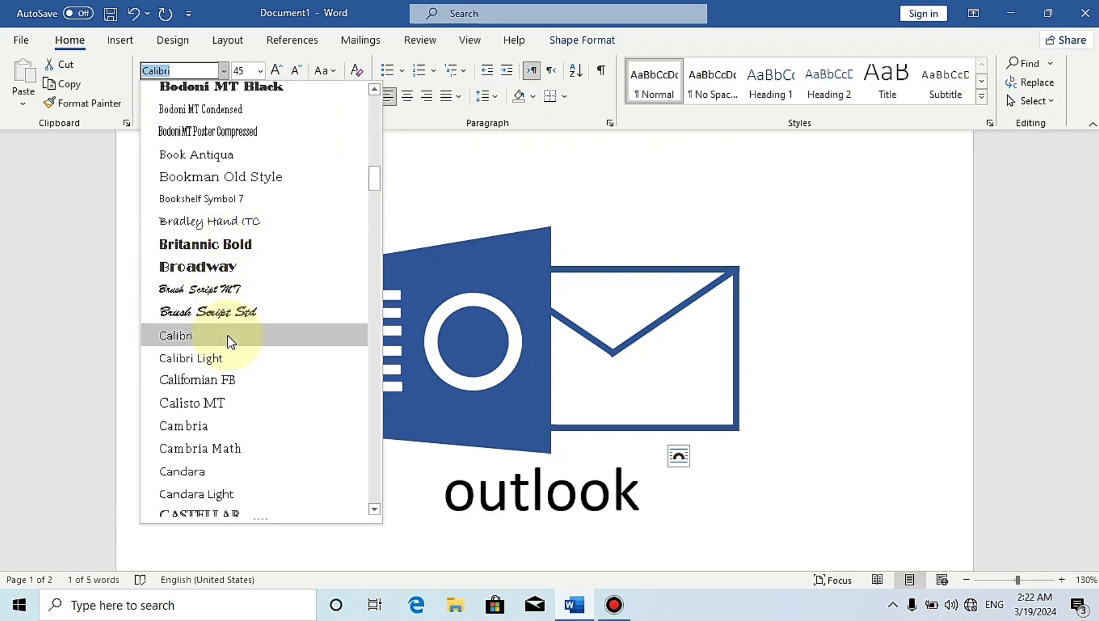
click(1057, 456)
Make the word "outlook" beneath the logo bold
key(ctrl+b)
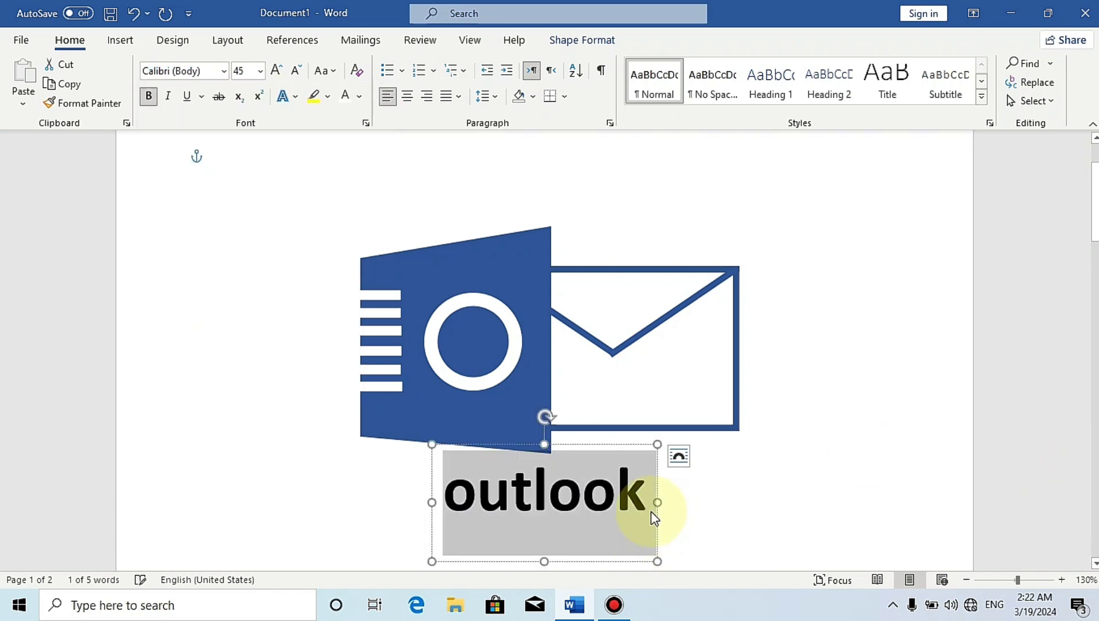
key(ctrl+b)
key(ctrl+b)
Widen the "outlook" text box slightly and shift it a little right and up beneath the logo
drag(659, 501, 679, 501)
drag(631, 562, 638, 560)
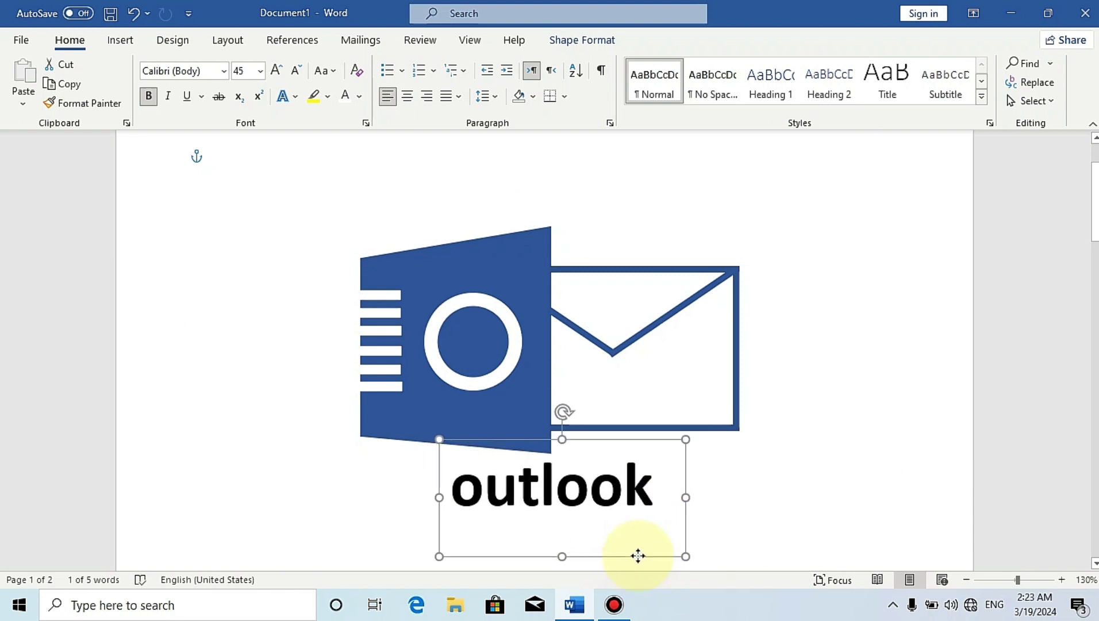
click(825, 516)
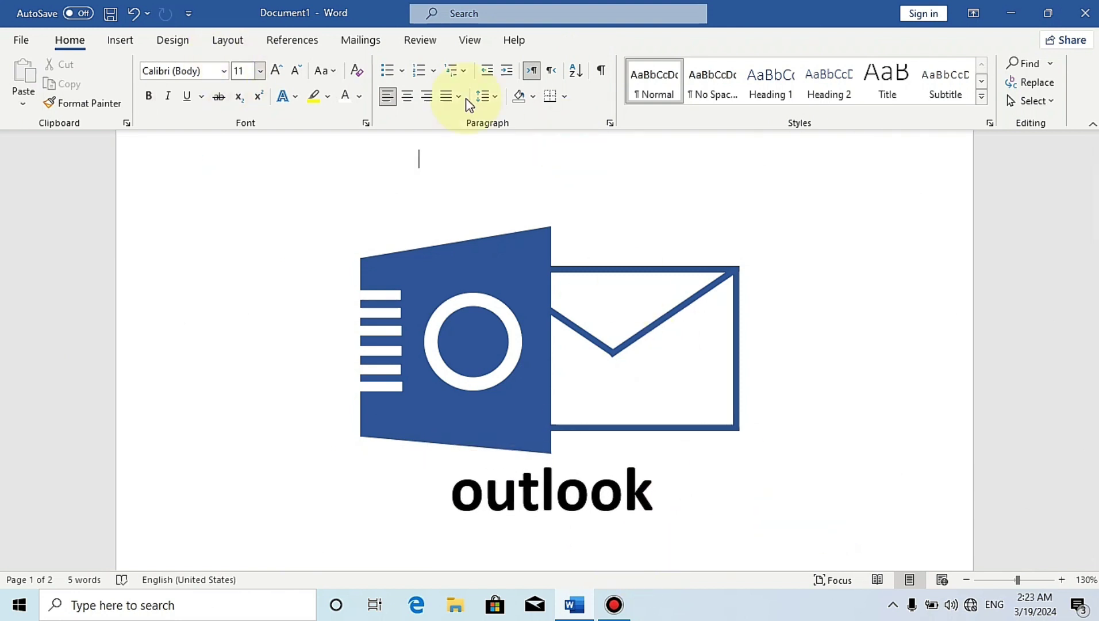
Try to select all the logo shapes together with the "outlook" caption for grouping
click(1033, 100)
click(856, 141)
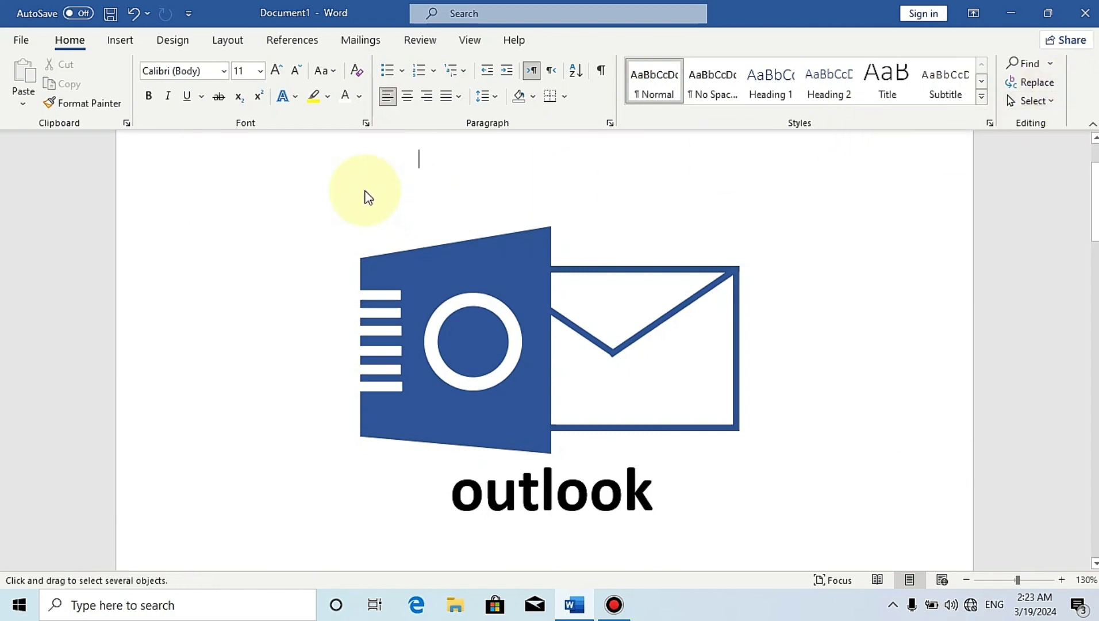
drag(355, 166, 796, 553)
right_click(686, 382)
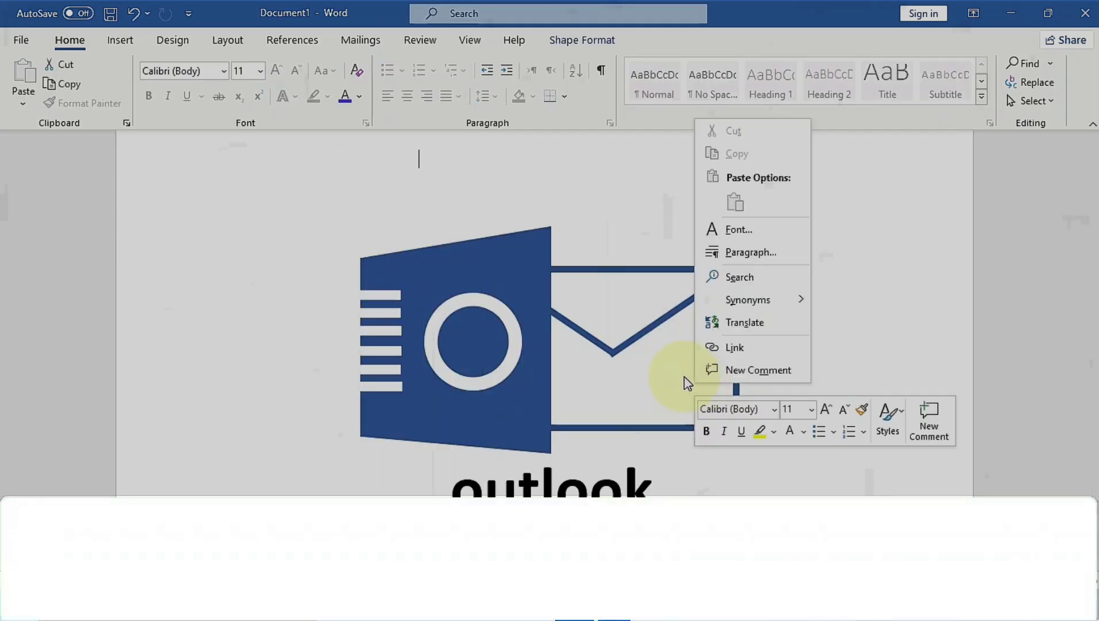
Group all the logo shapes with the "outlook" caption and move the group right and slightly up on the page
click(1032, 101)
click(856, 142)
drag(320, 165, 889, 498)
right_click(517, 363)
mouse_move(562, 114)
click(643, 114)
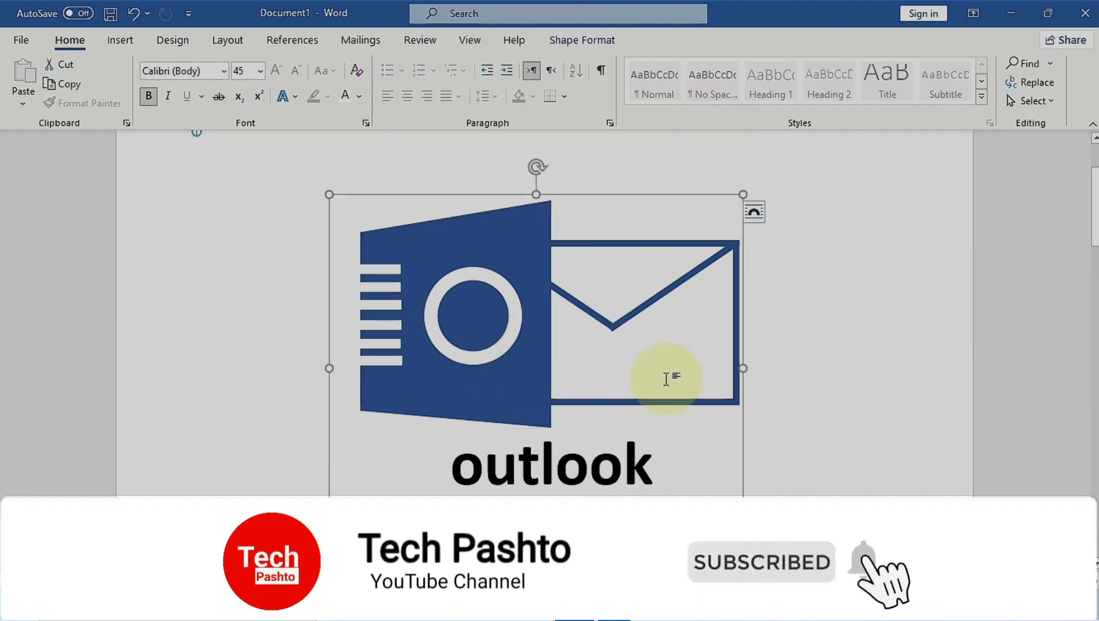
drag(487, 338, 589, 320)
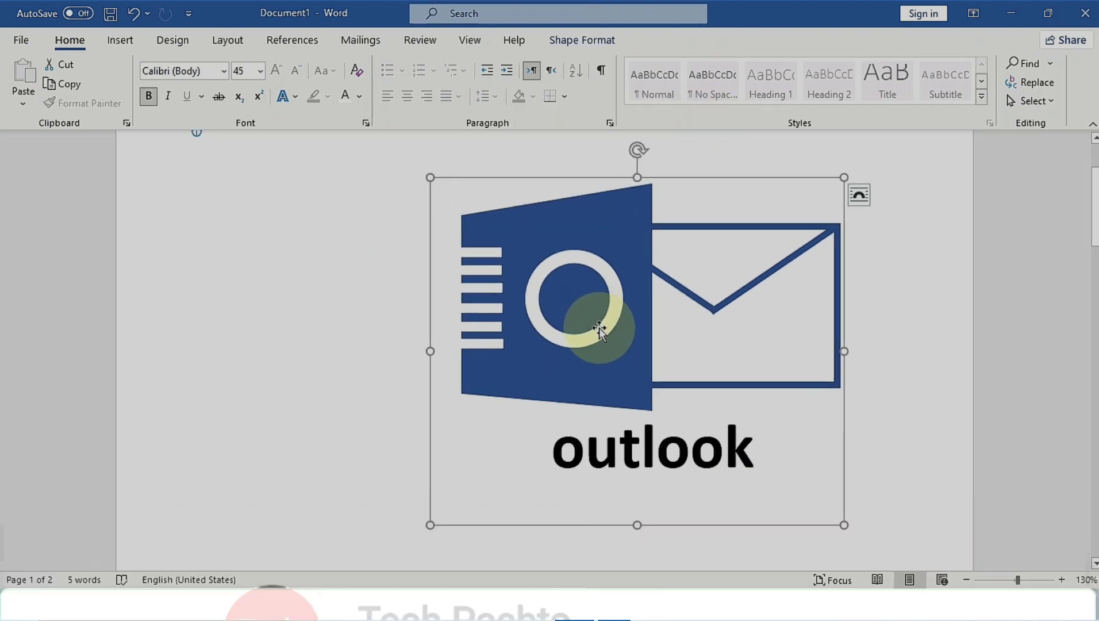